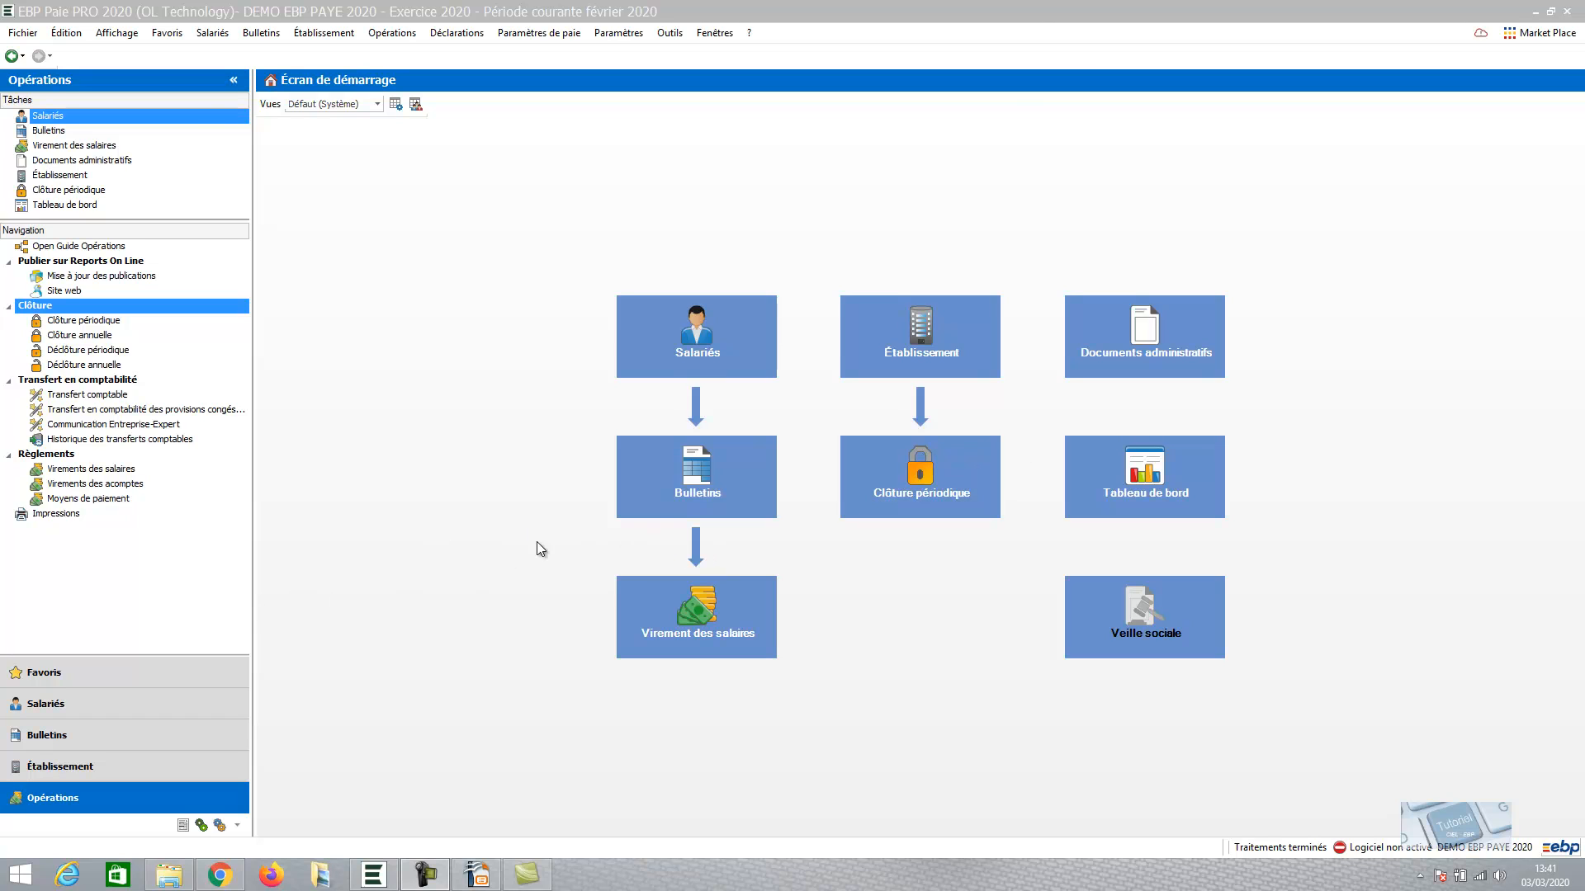
Step: Open the variable entry grid G_HEURE (Grille des heures) full screen to examine its variable codes
{"action": "left_click", "coordinate": [664, 488]}
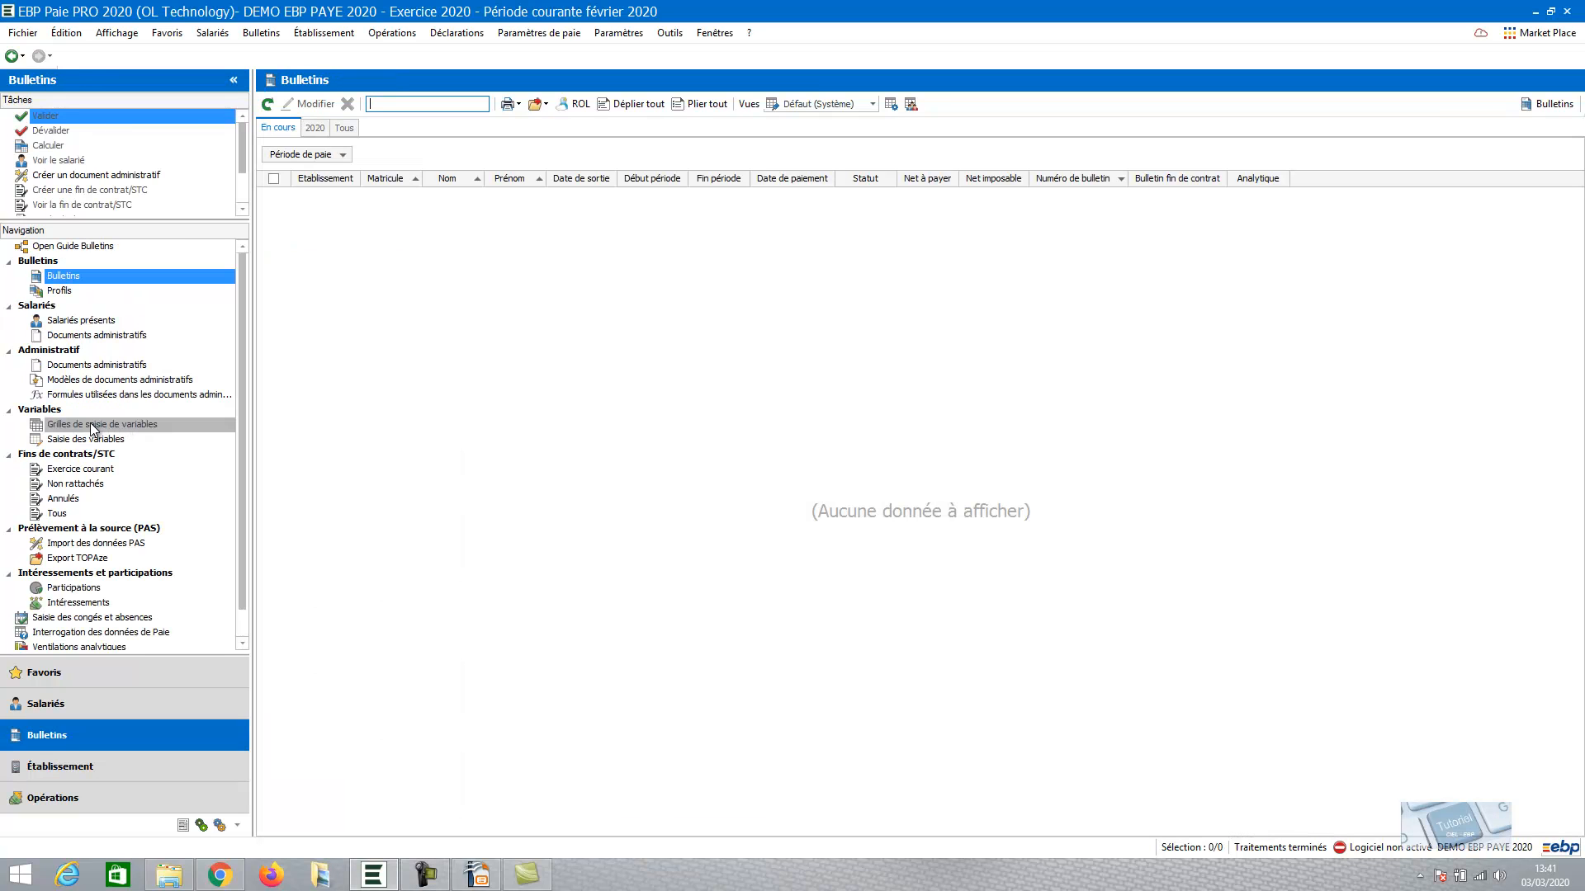
{"action": "left_click", "coordinate": [93, 425]}
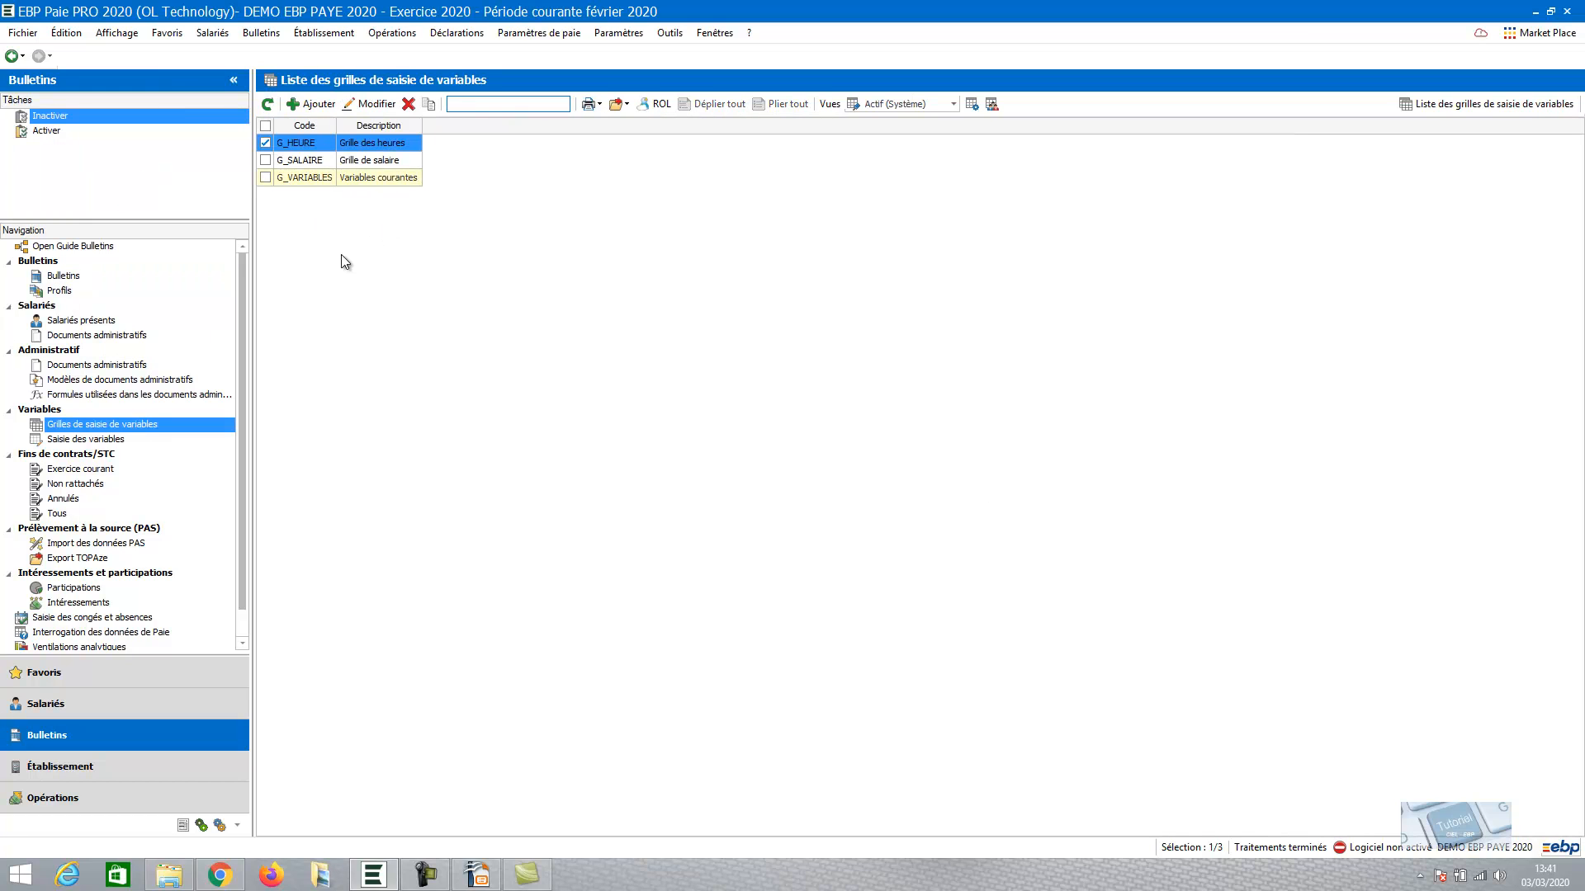
{"action": "left_click", "coordinate": [327, 143]}
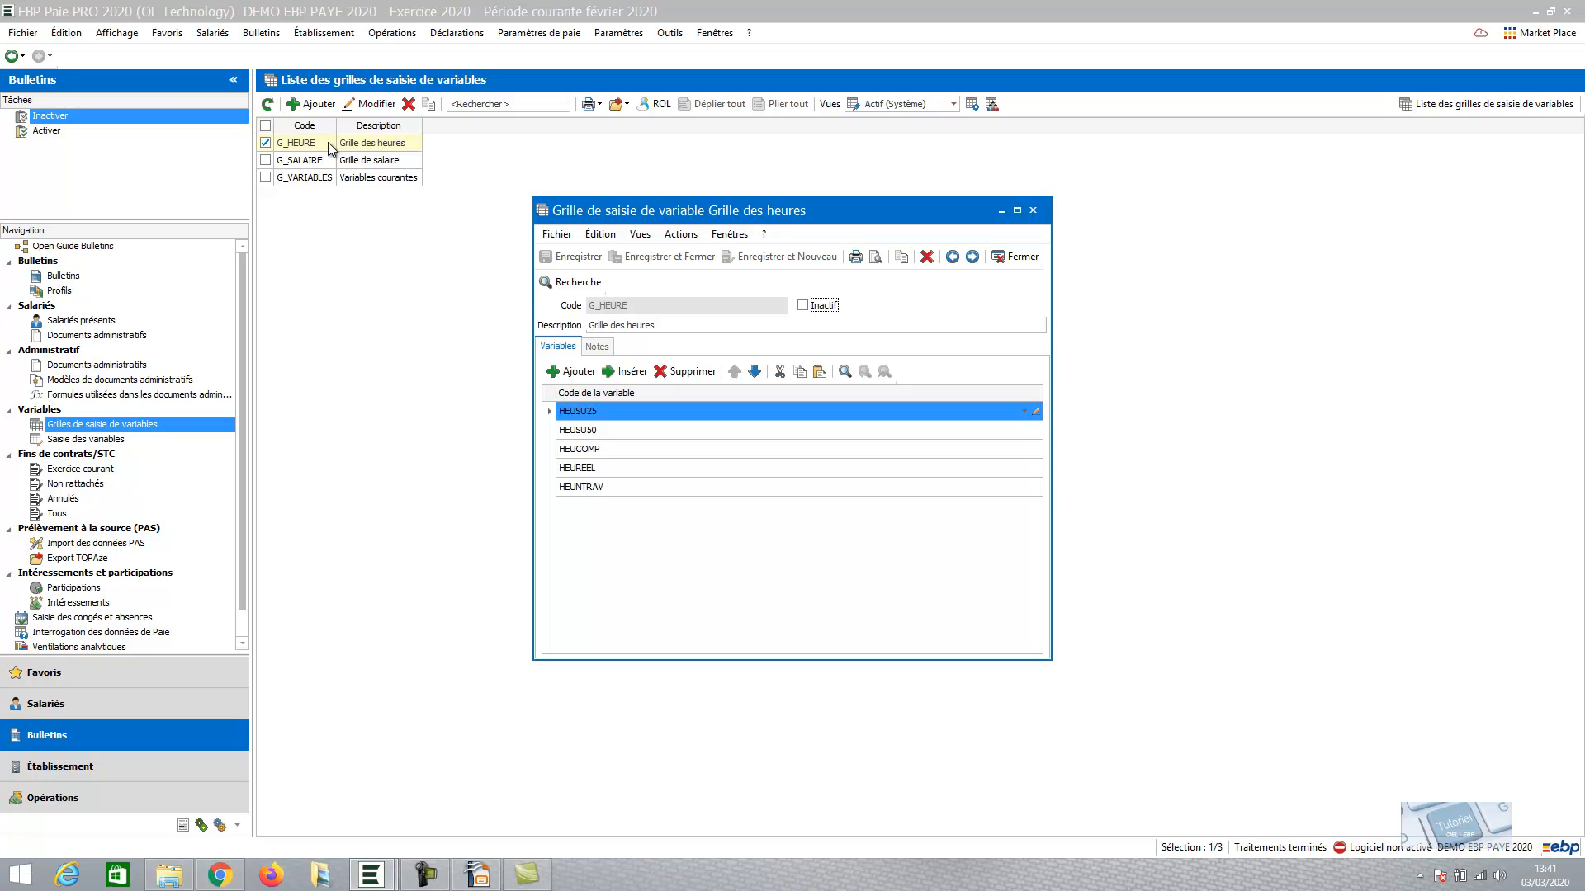
{"action": "left_click", "coordinate": [1018, 212]}
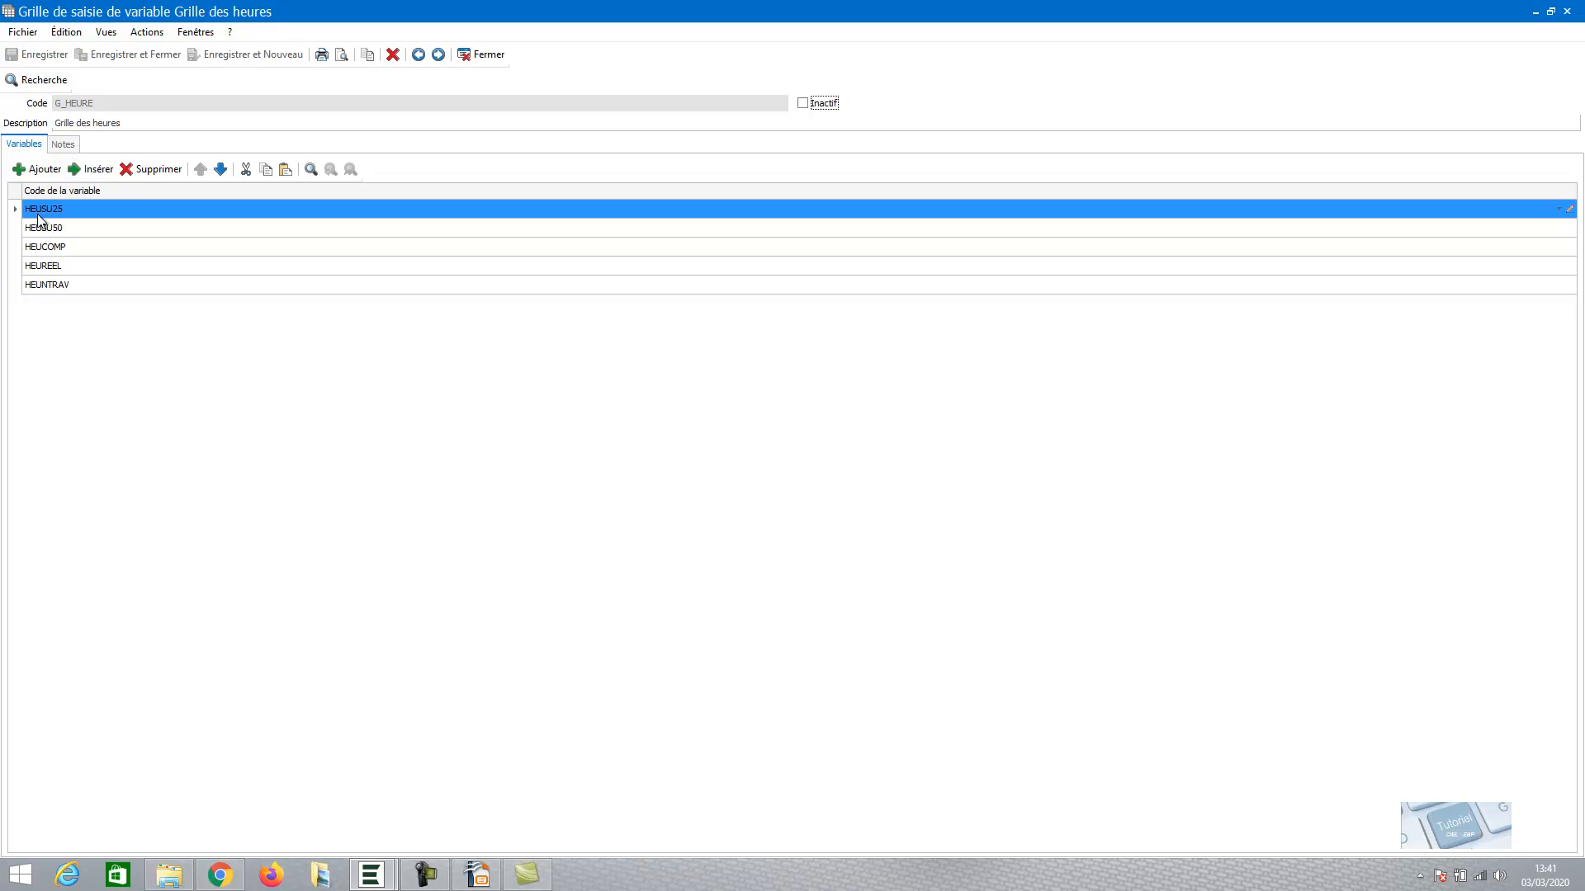
{"action": "left_click", "coordinate": [43, 171]}
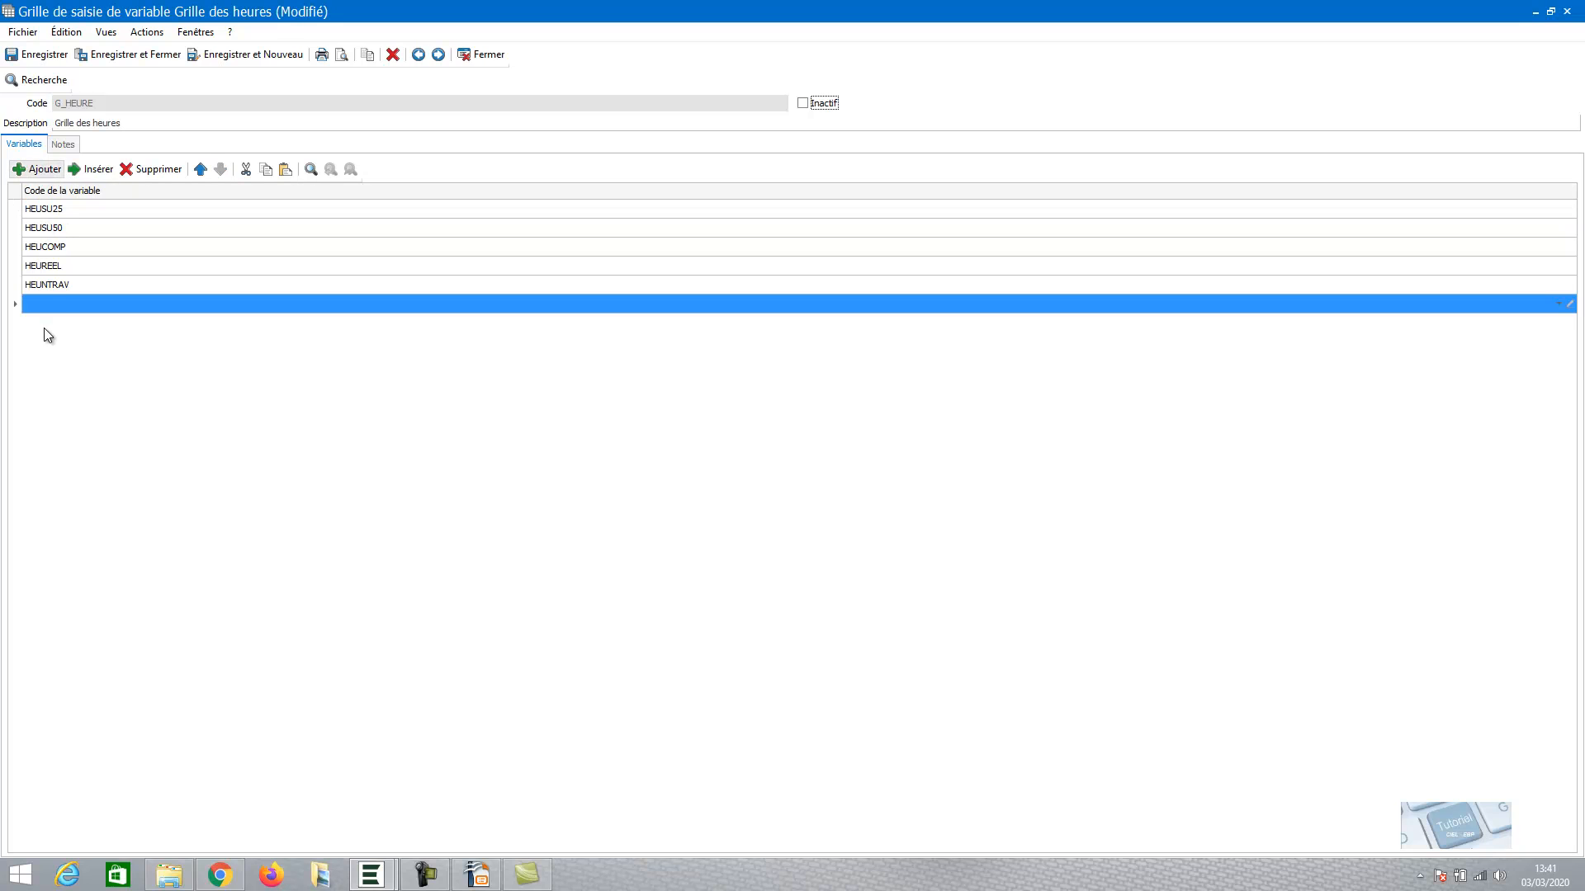
{"action": "left_click", "coordinate": [45, 306]}
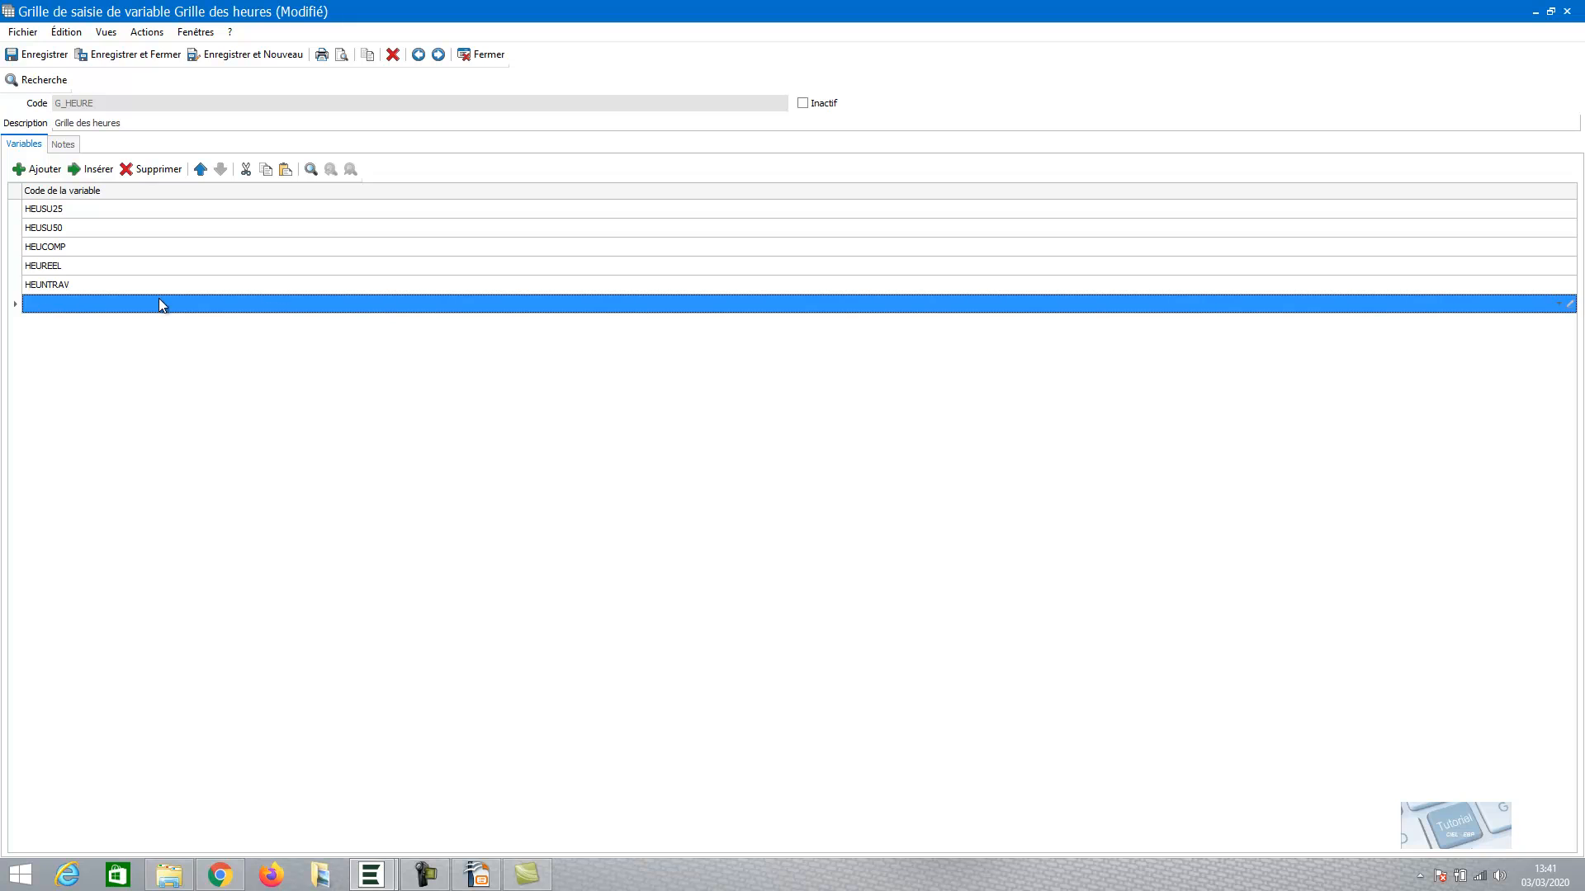
{"action": "left_click", "coordinate": [491, 54]}
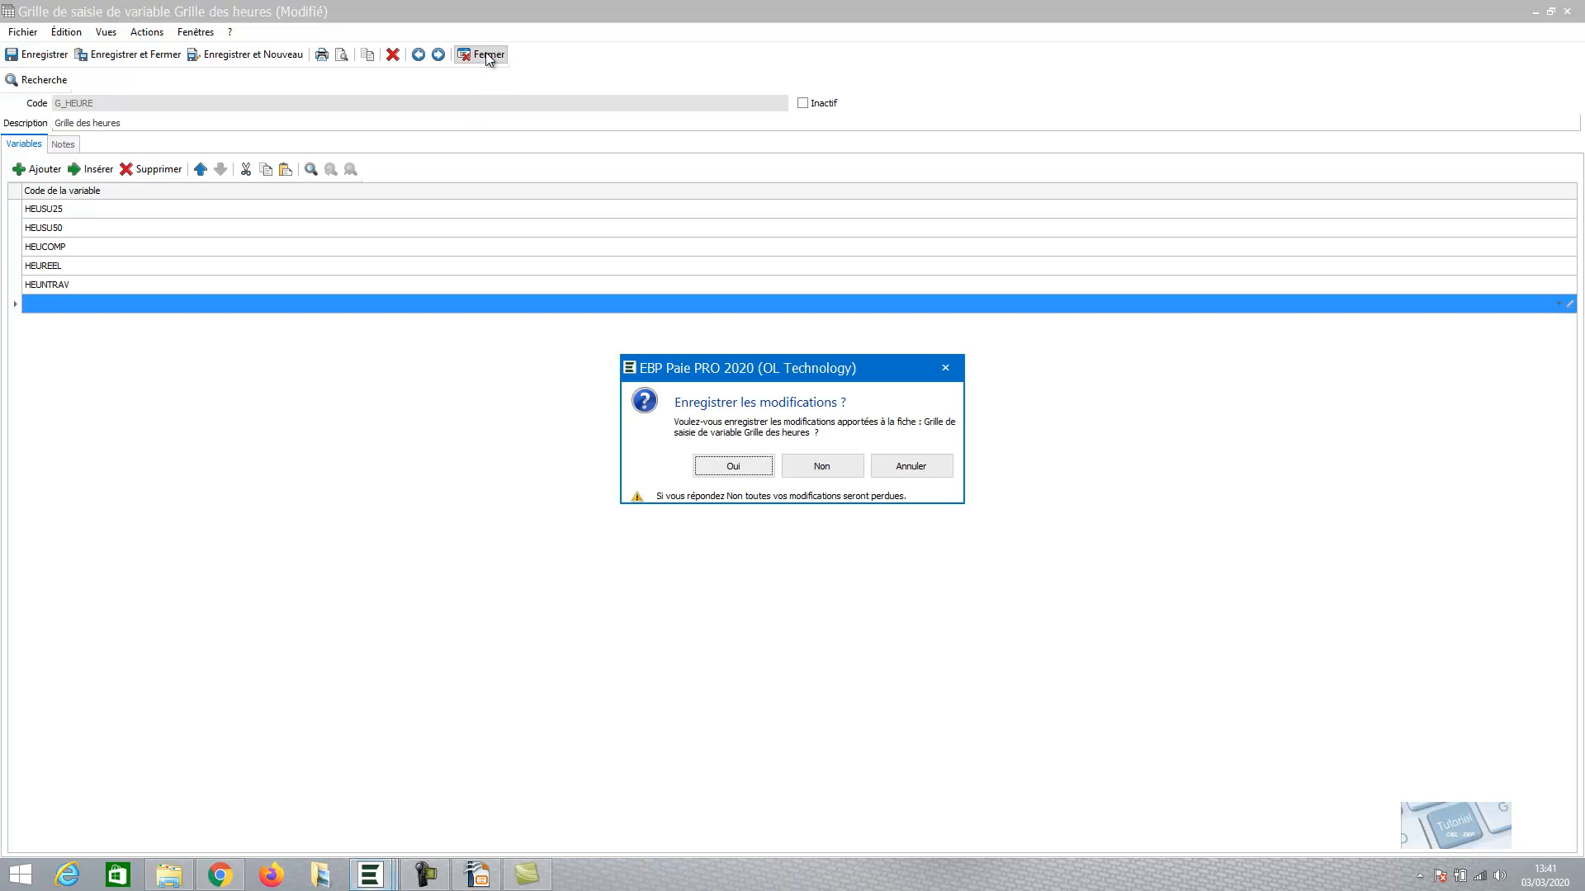
{"action": "left_click", "coordinate": [847, 469]}
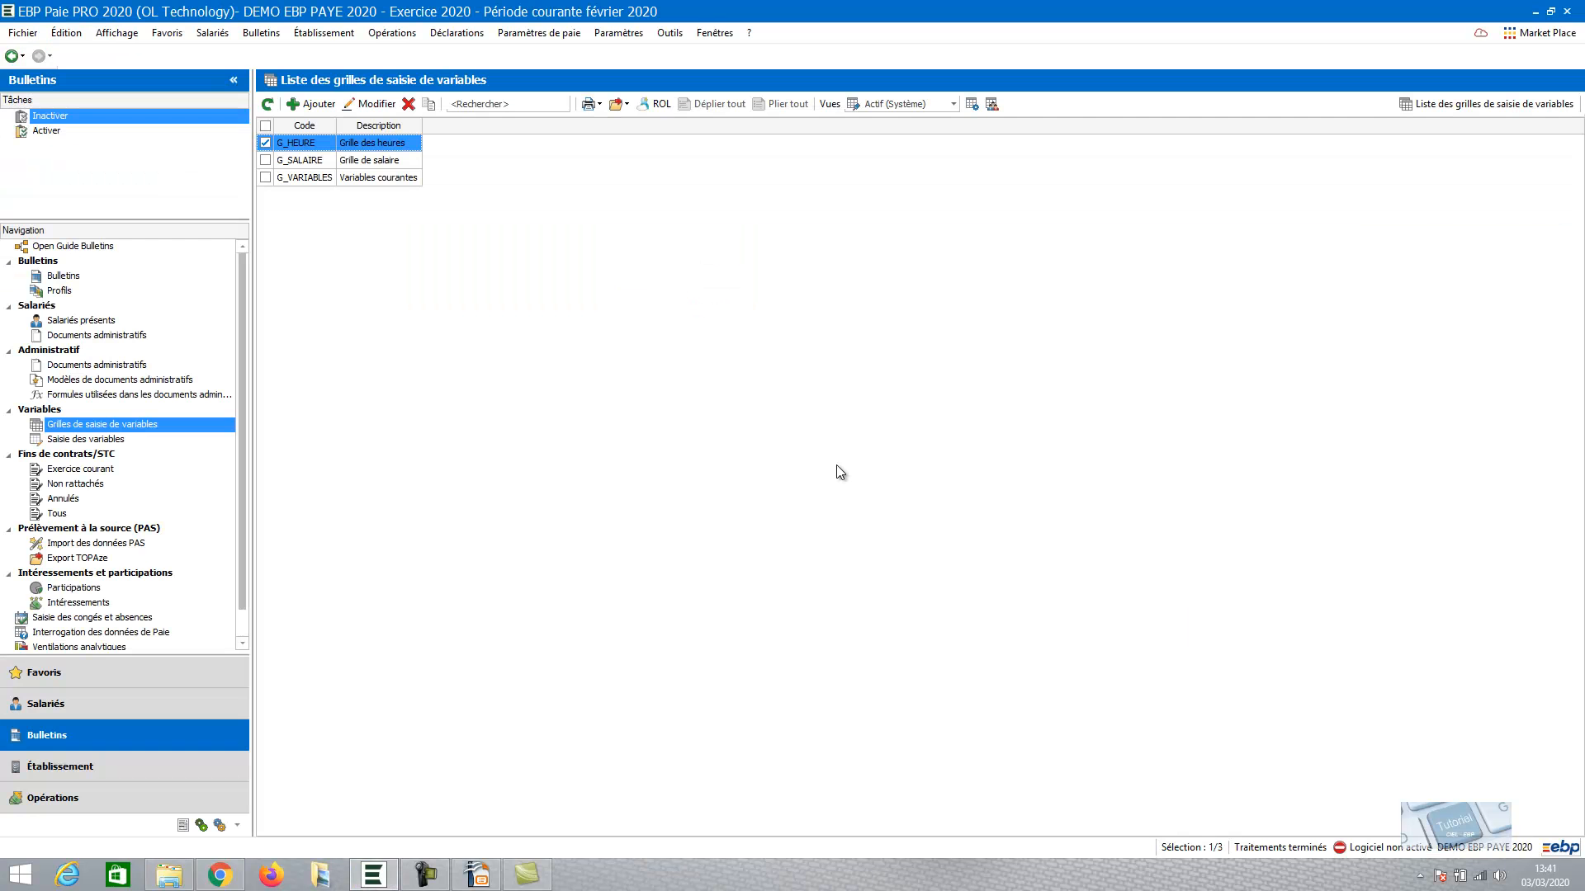
Step: Examine the variable codes in the G_SALAIRE grid (Grille de salaire) and close it
{"action": "left_click", "coordinate": [387, 165]}
{"action": "double_click", "coordinate": [386, 165]}
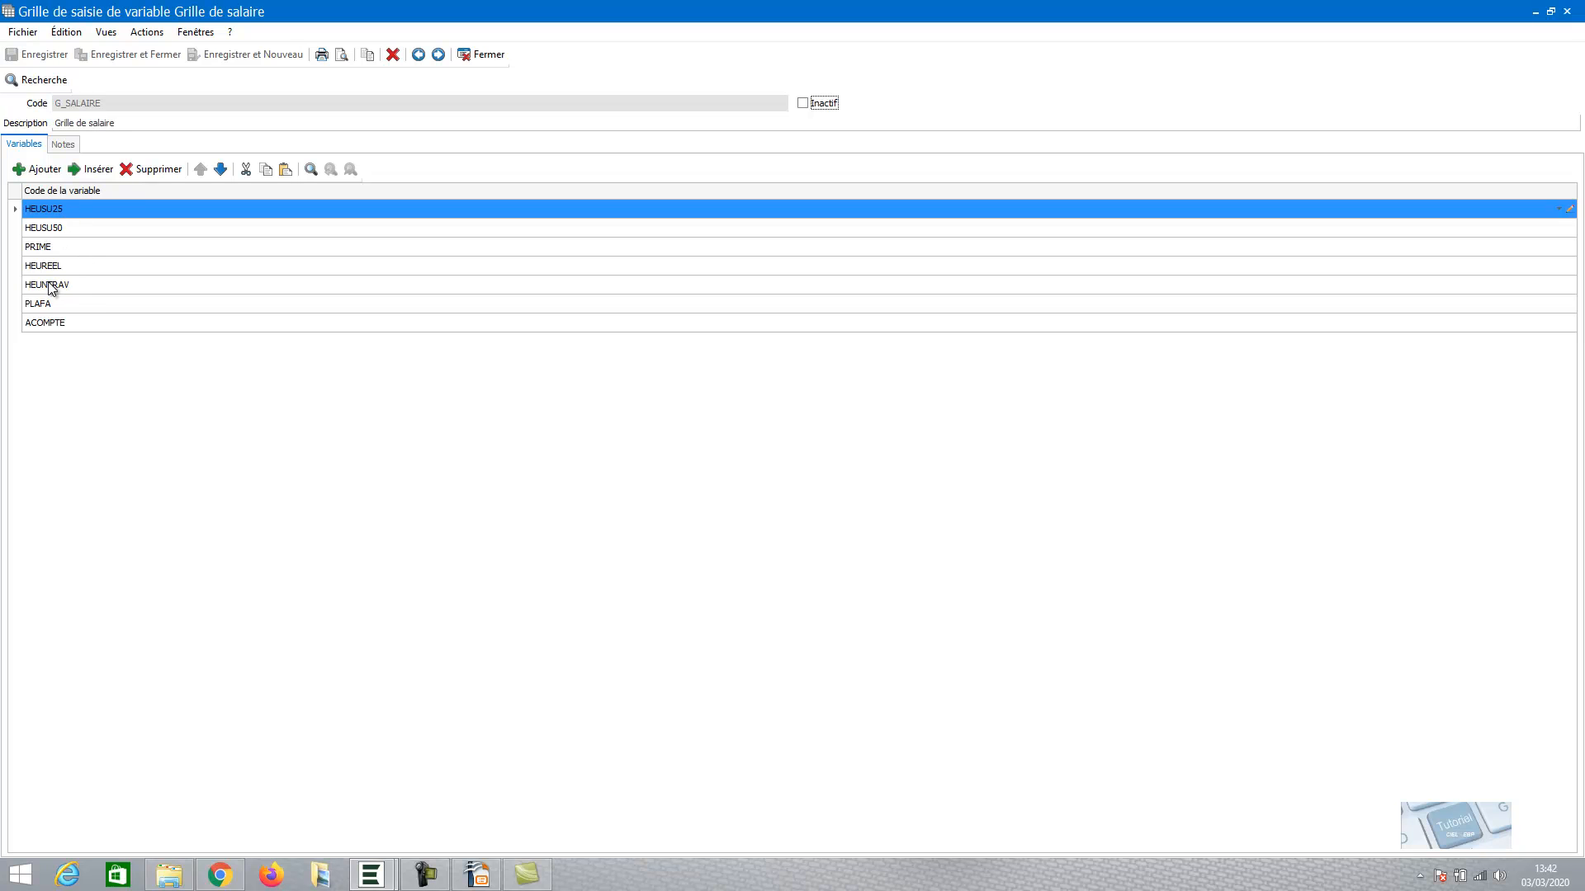
{"action": "left_click", "coordinate": [487, 55]}
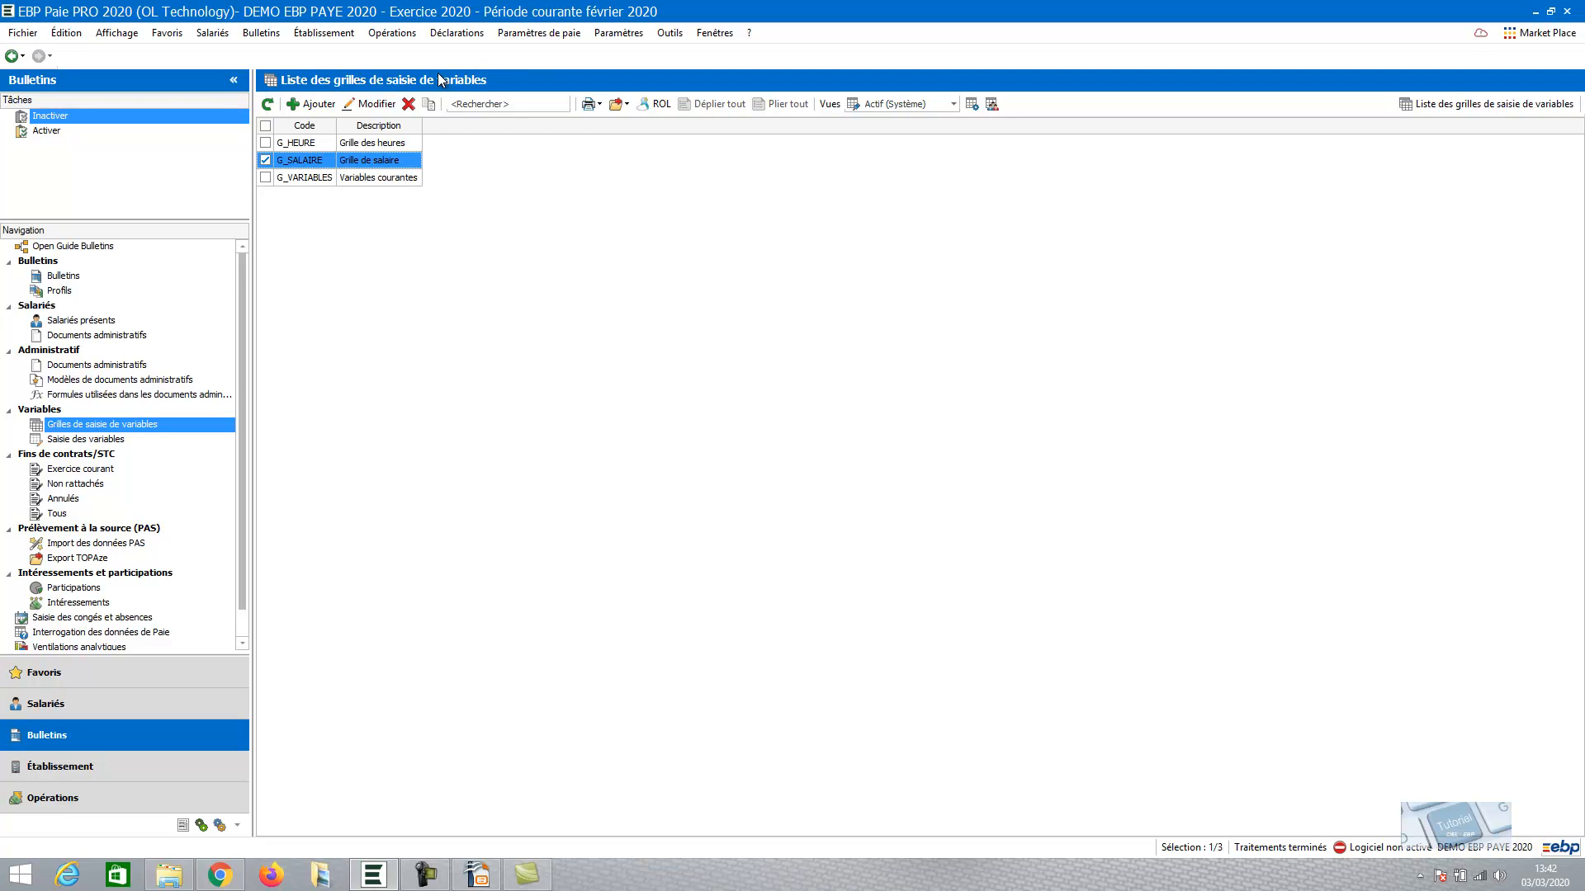
Step: Create a new variable entry grid with the code SALAIRE#
{"action": "left_click", "coordinate": [309, 102]}
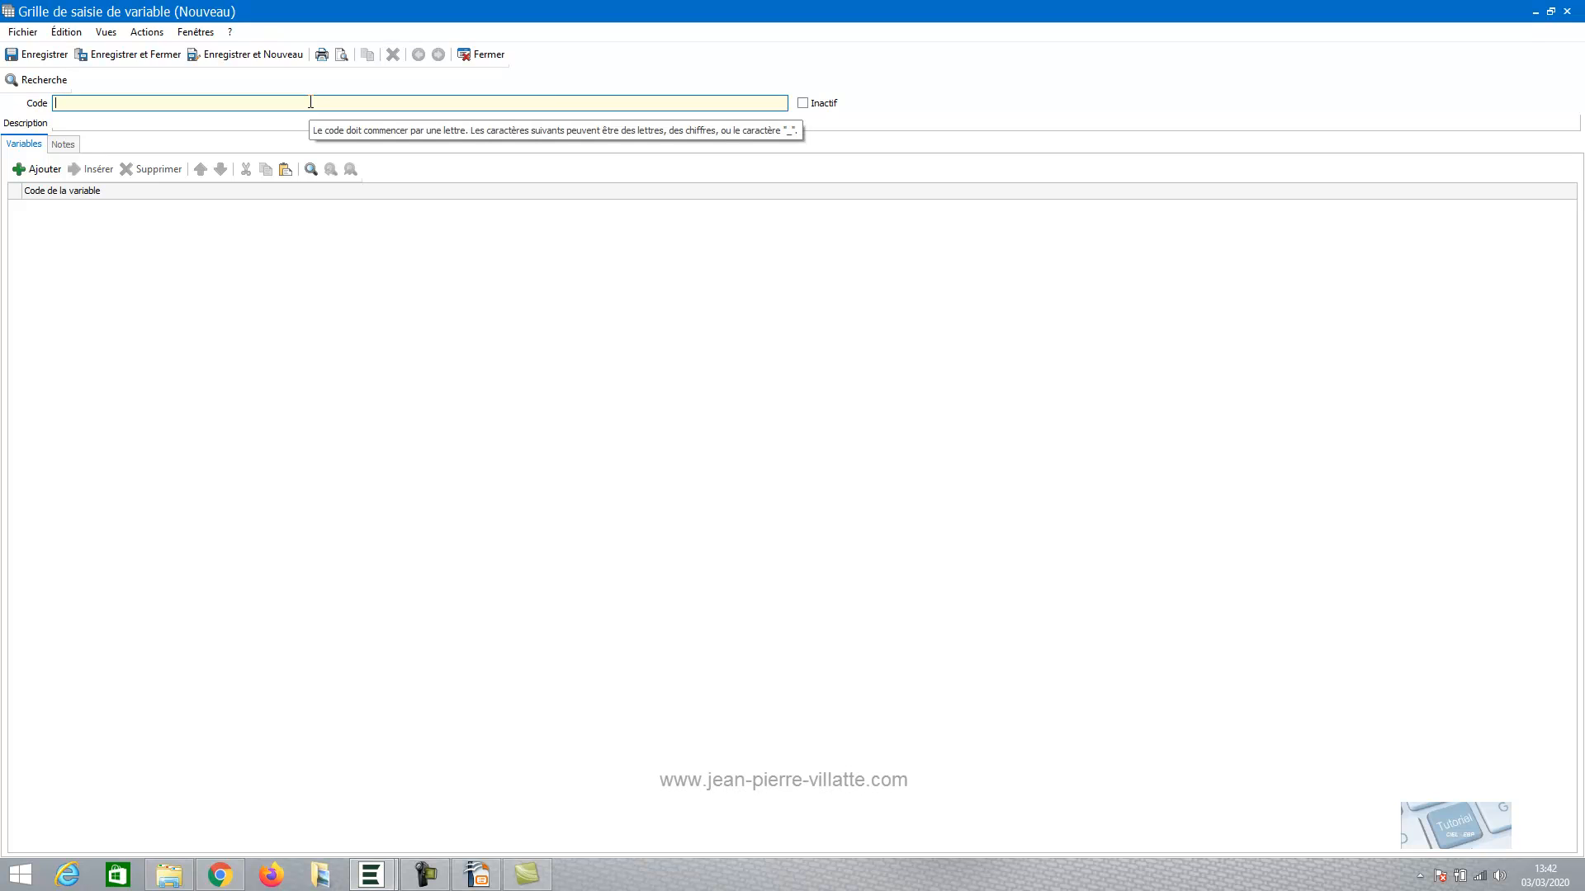
{"action": "type", "text": "SALAIRE#"}
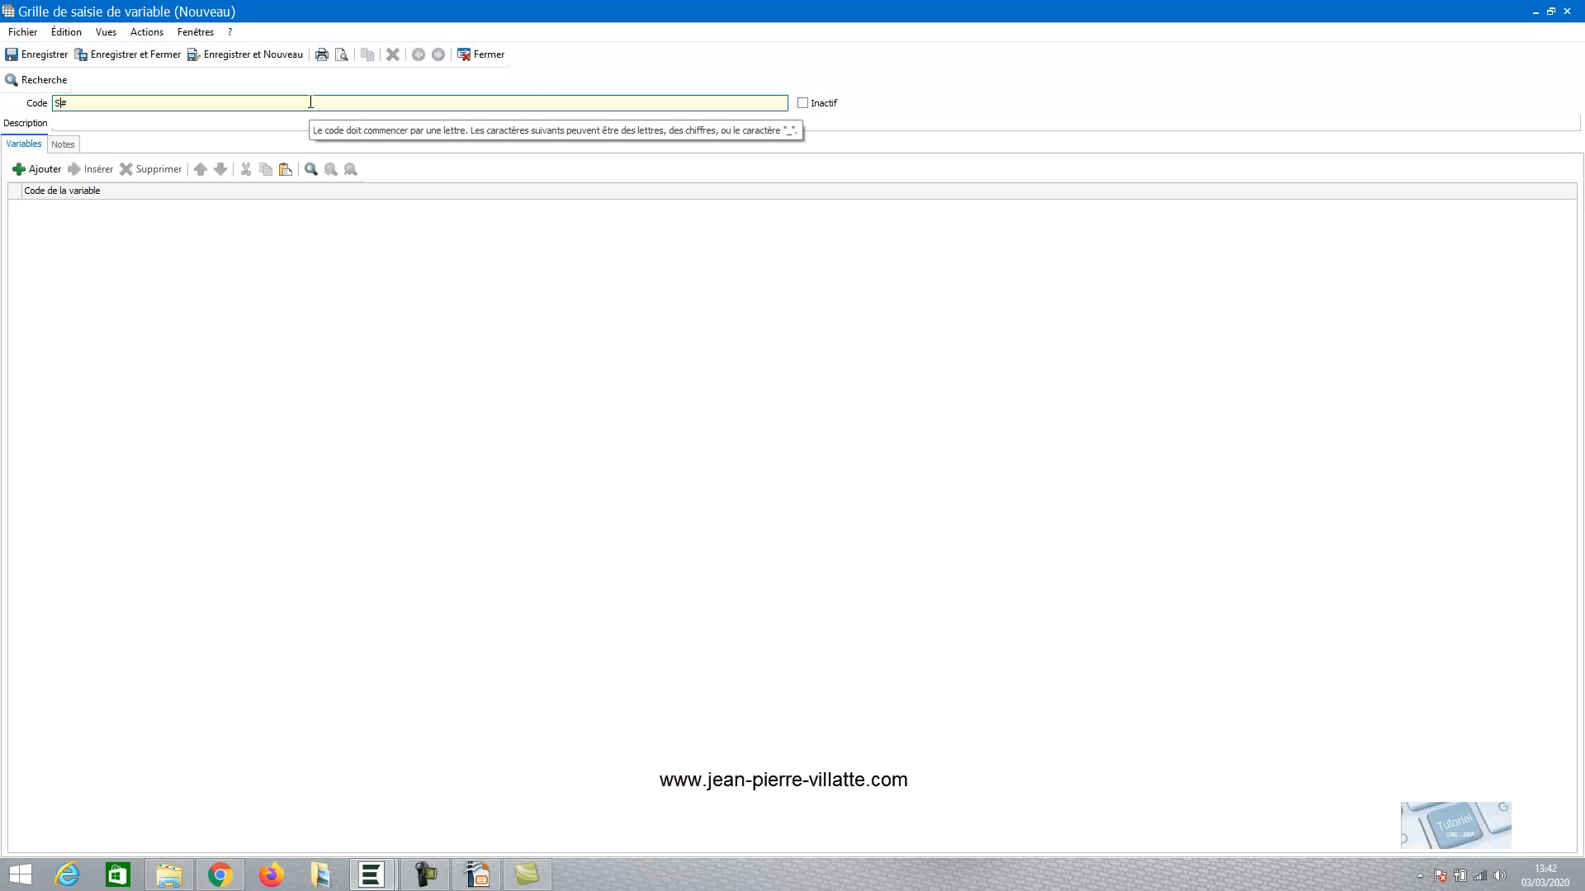
{"action": "key", "text": "Tab"}
Step: Add the ACOMPTE variable as the first line of the SALAIRE# grid
{"action": "left_click", "coordinate": [41, 170]}
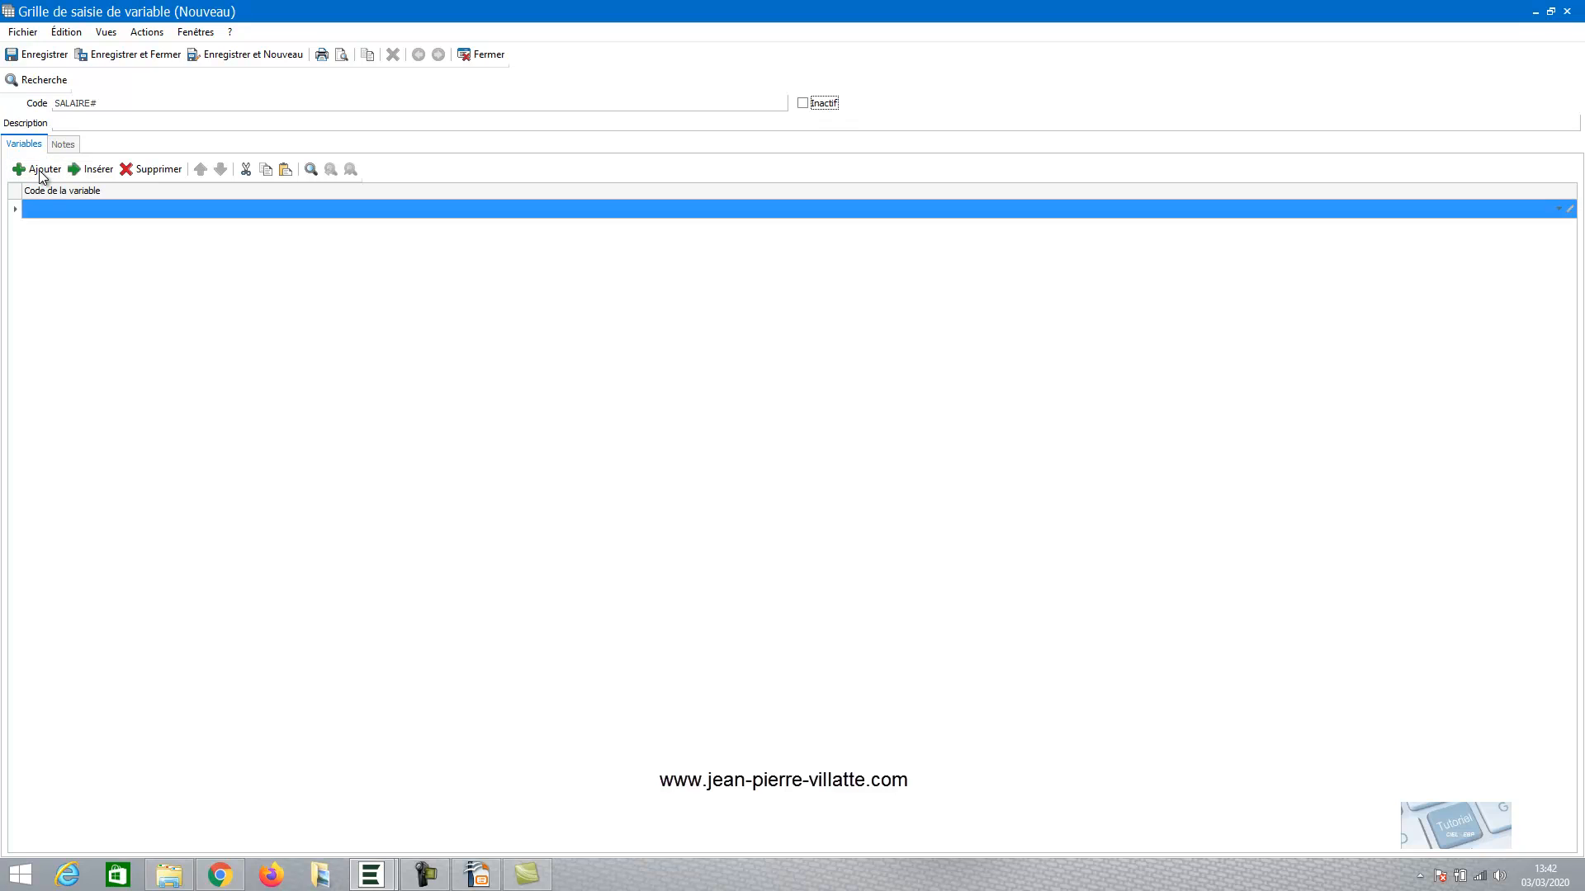
{"action": "left_click", "coordinate": [64, 211]}
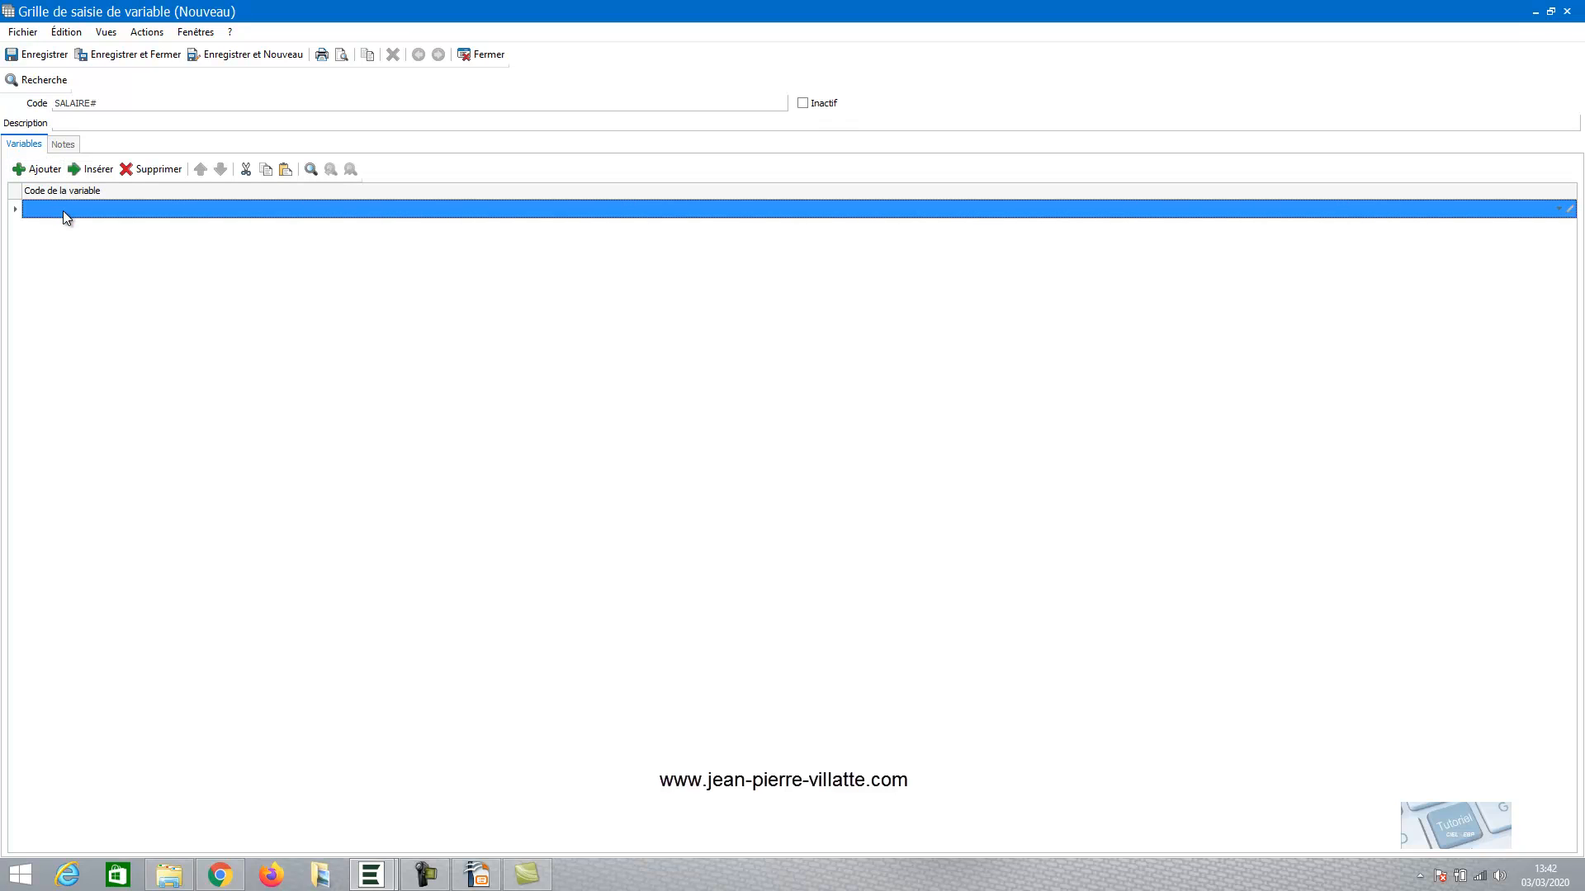
{"action": "left_click", "coordinate": [63, 210]}
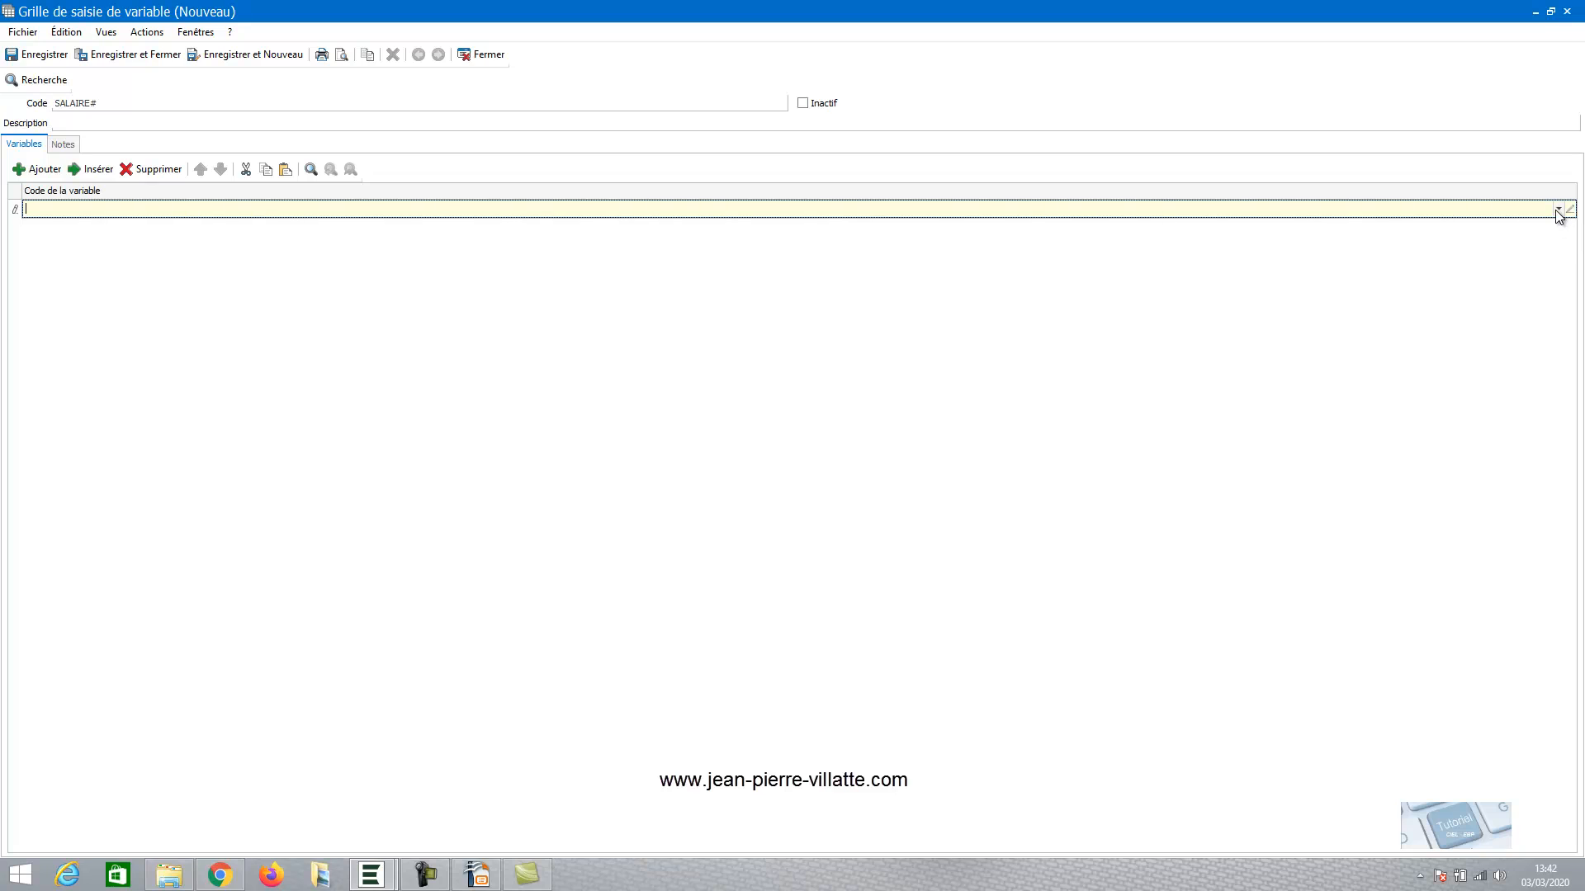
{"action": "left_click", "coordinate": [1558, 211]}
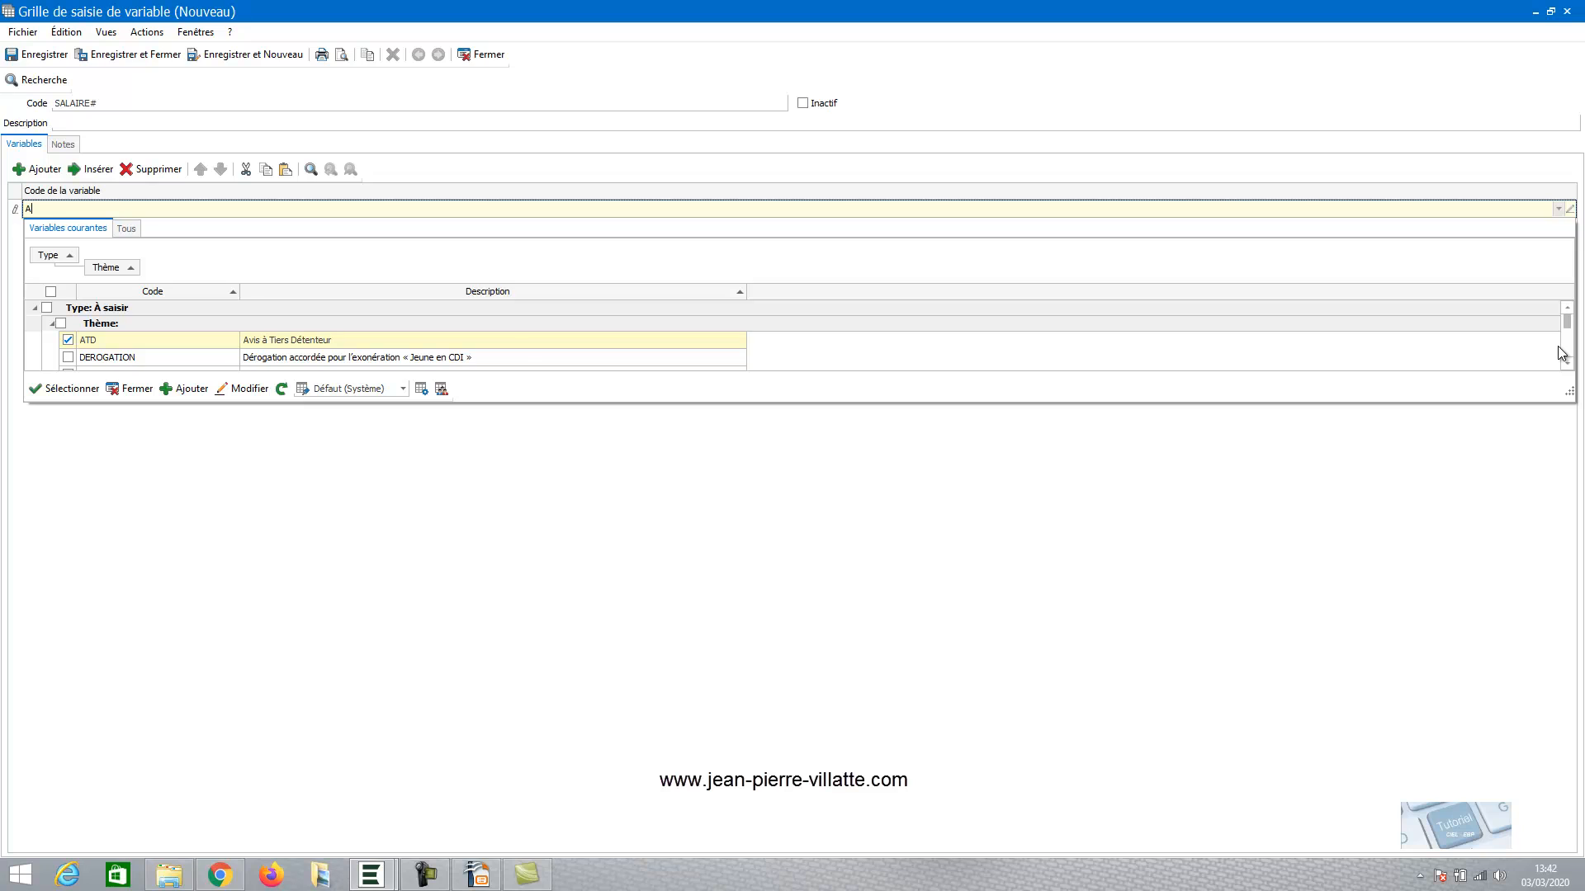
{"action": "type", "text": "CO"}
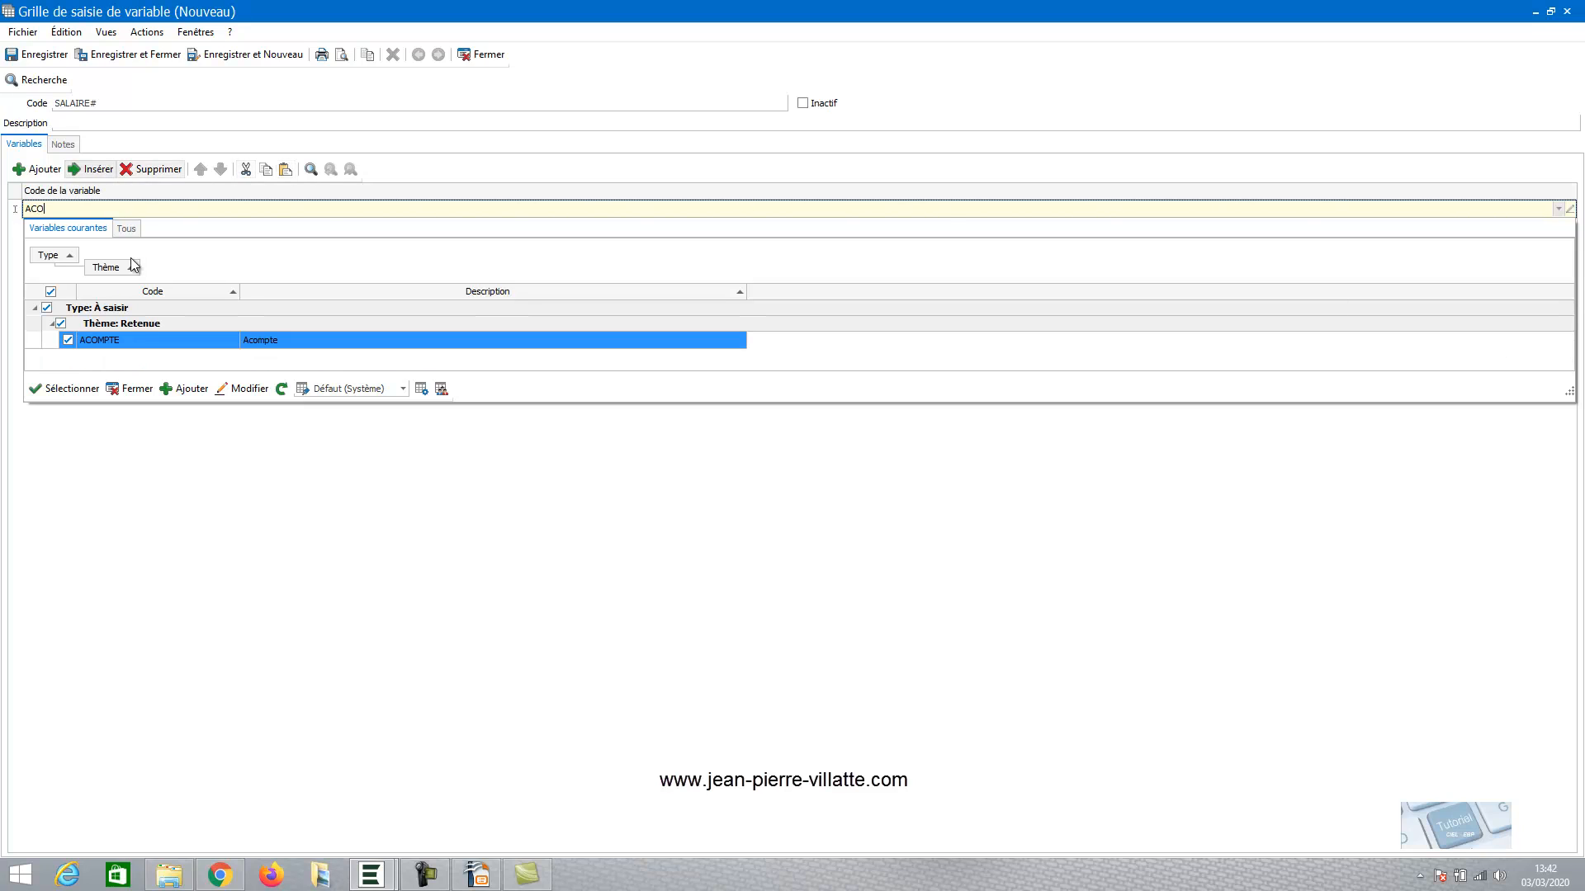
{"action": "left_click", "coordinate": [126, 339]}
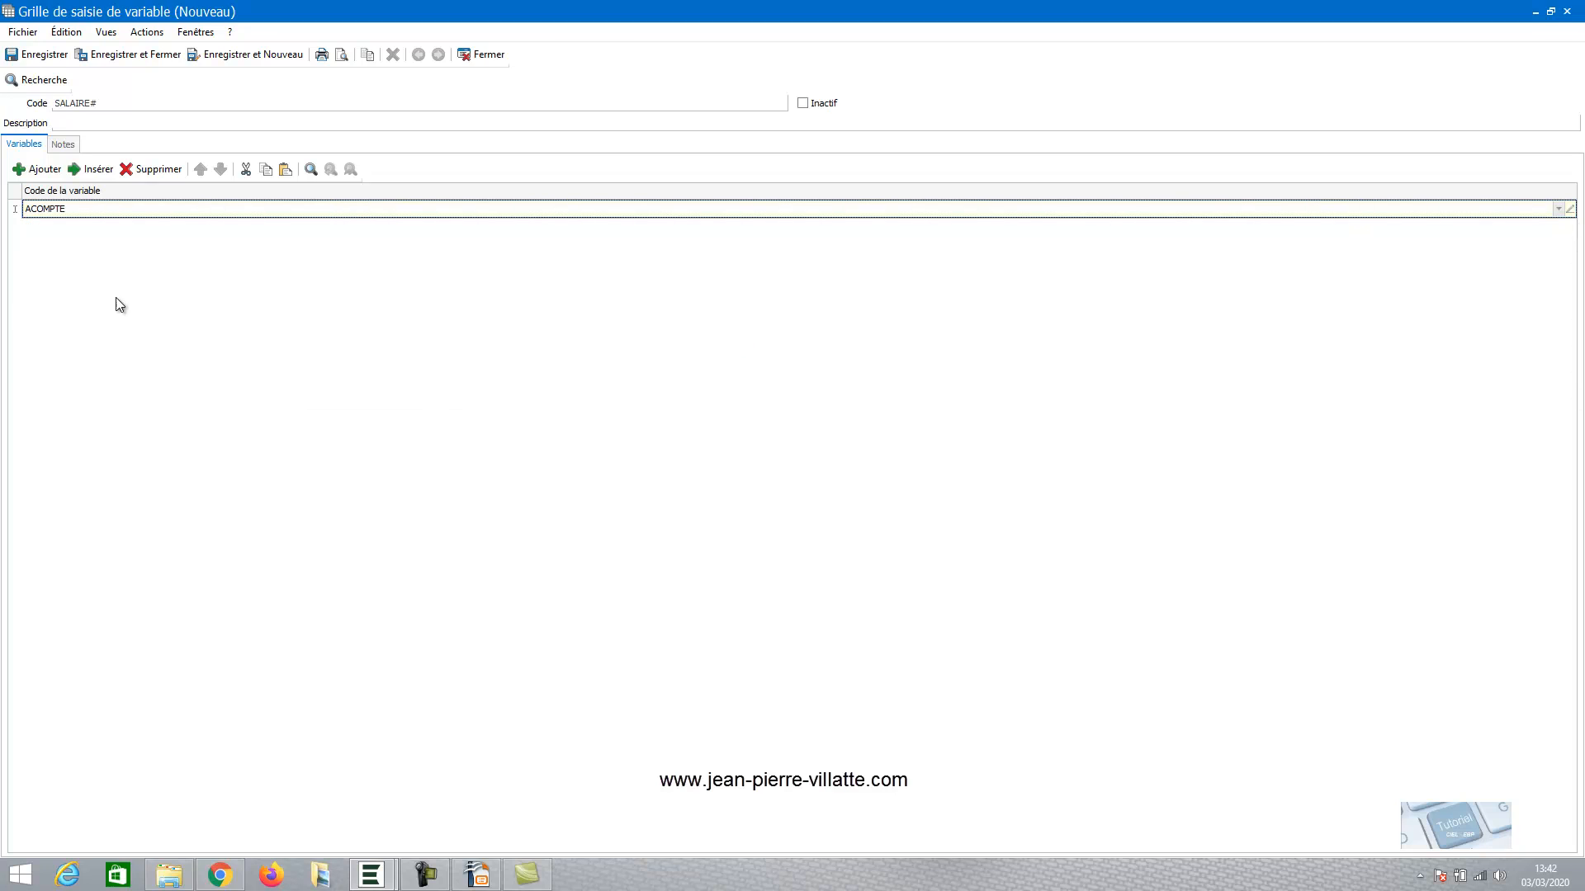
Step: Add the PRIME variable as the second line of the SALAIRE# grid, then save and close the grid
{"action": "left_click", "coordinate": [39, 170]}
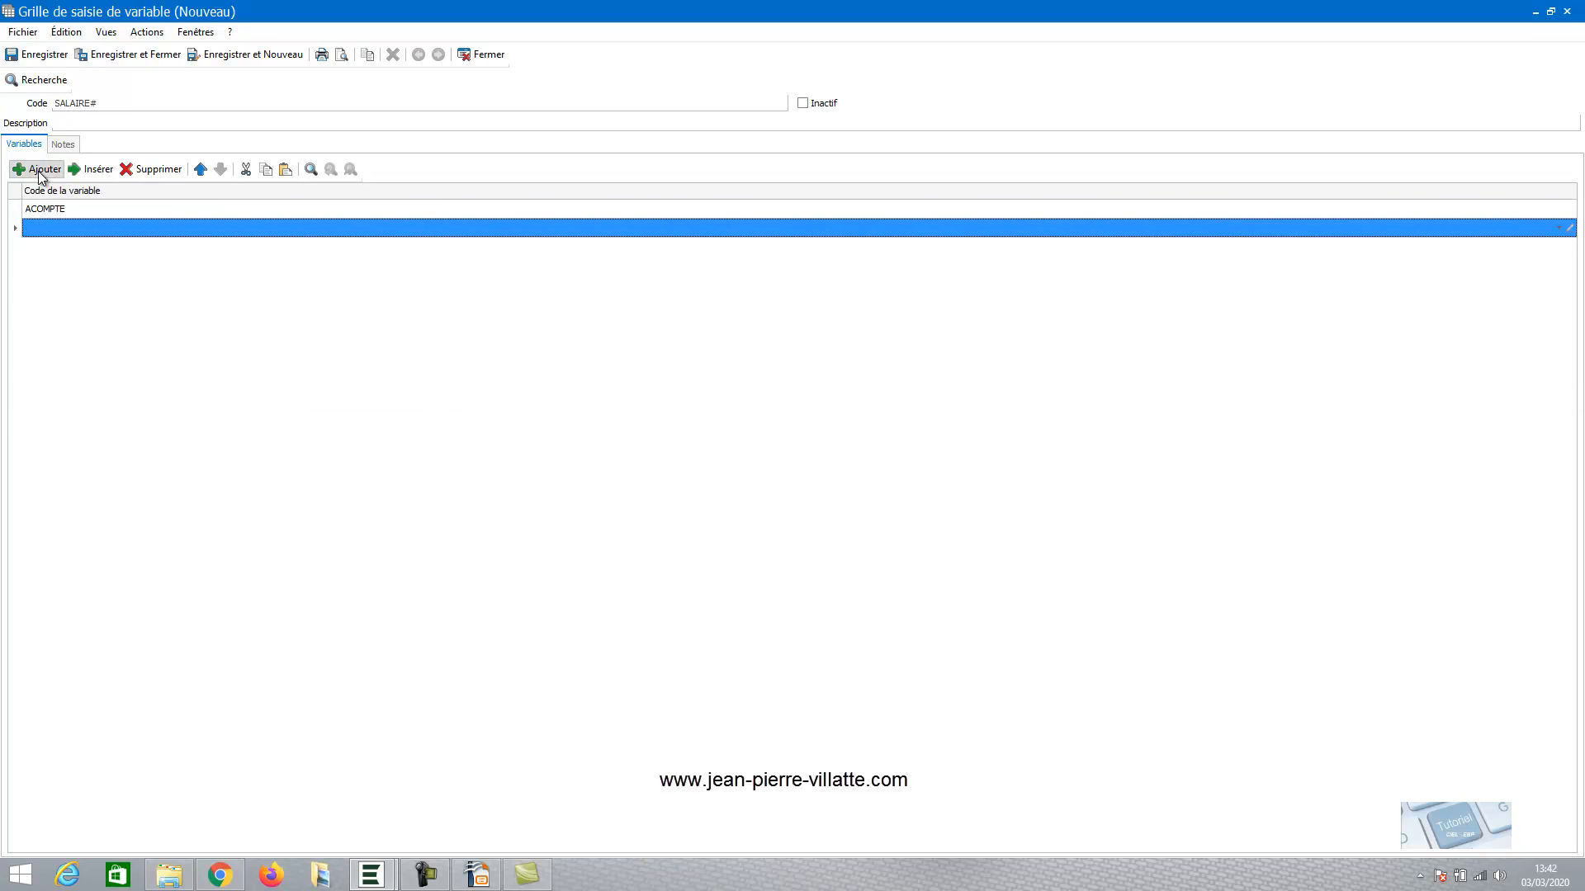
{"action": "left_click", "coordinate": [51, 231]}
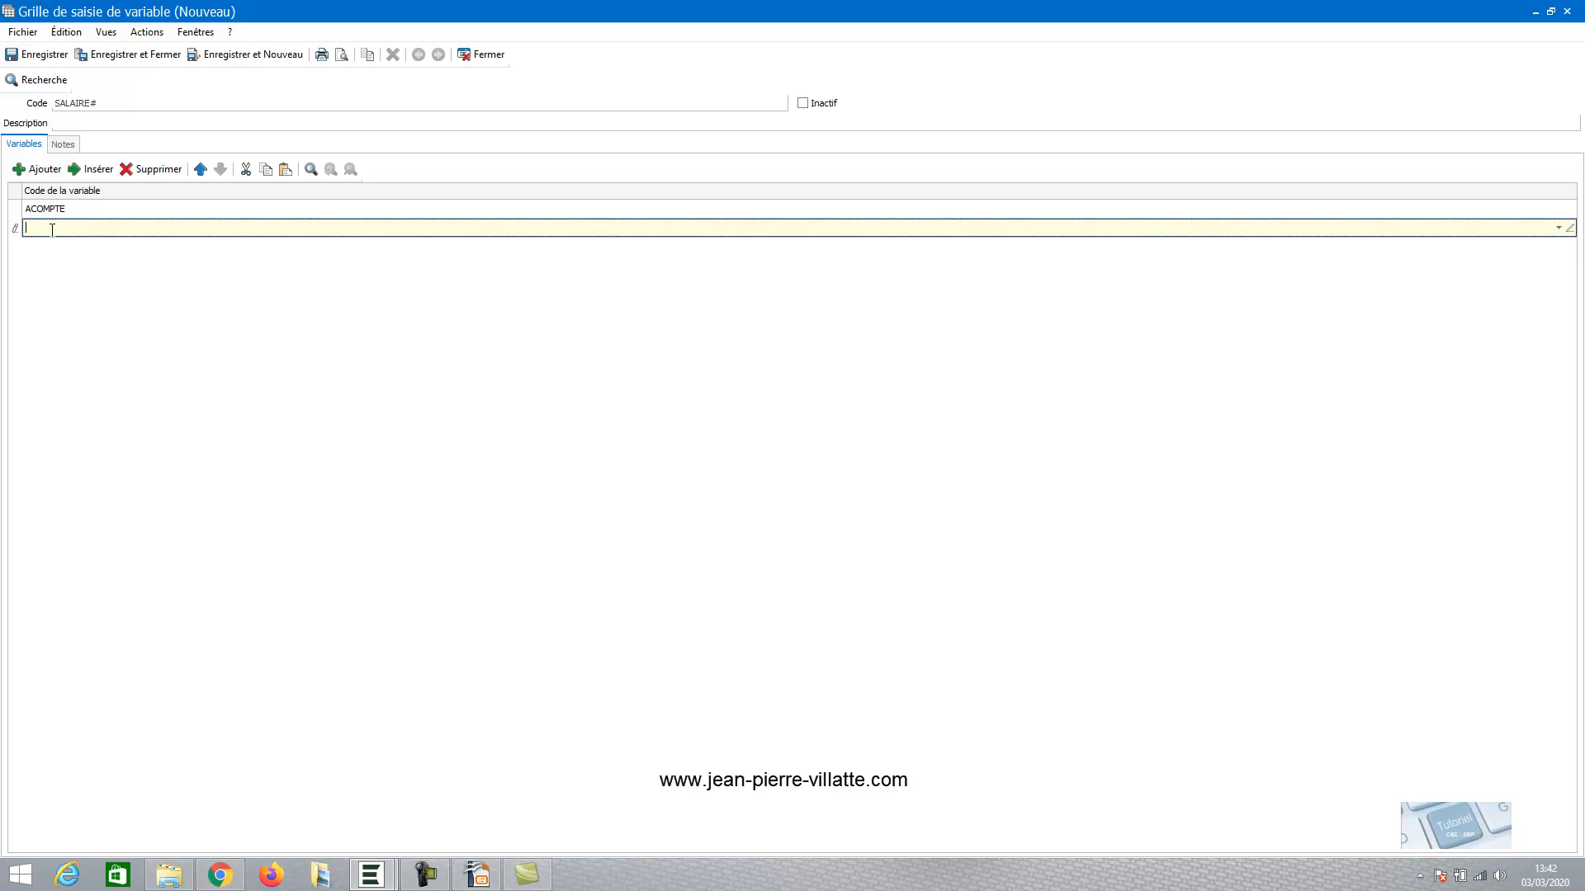
{"action": "type", "text": "PRIME"}
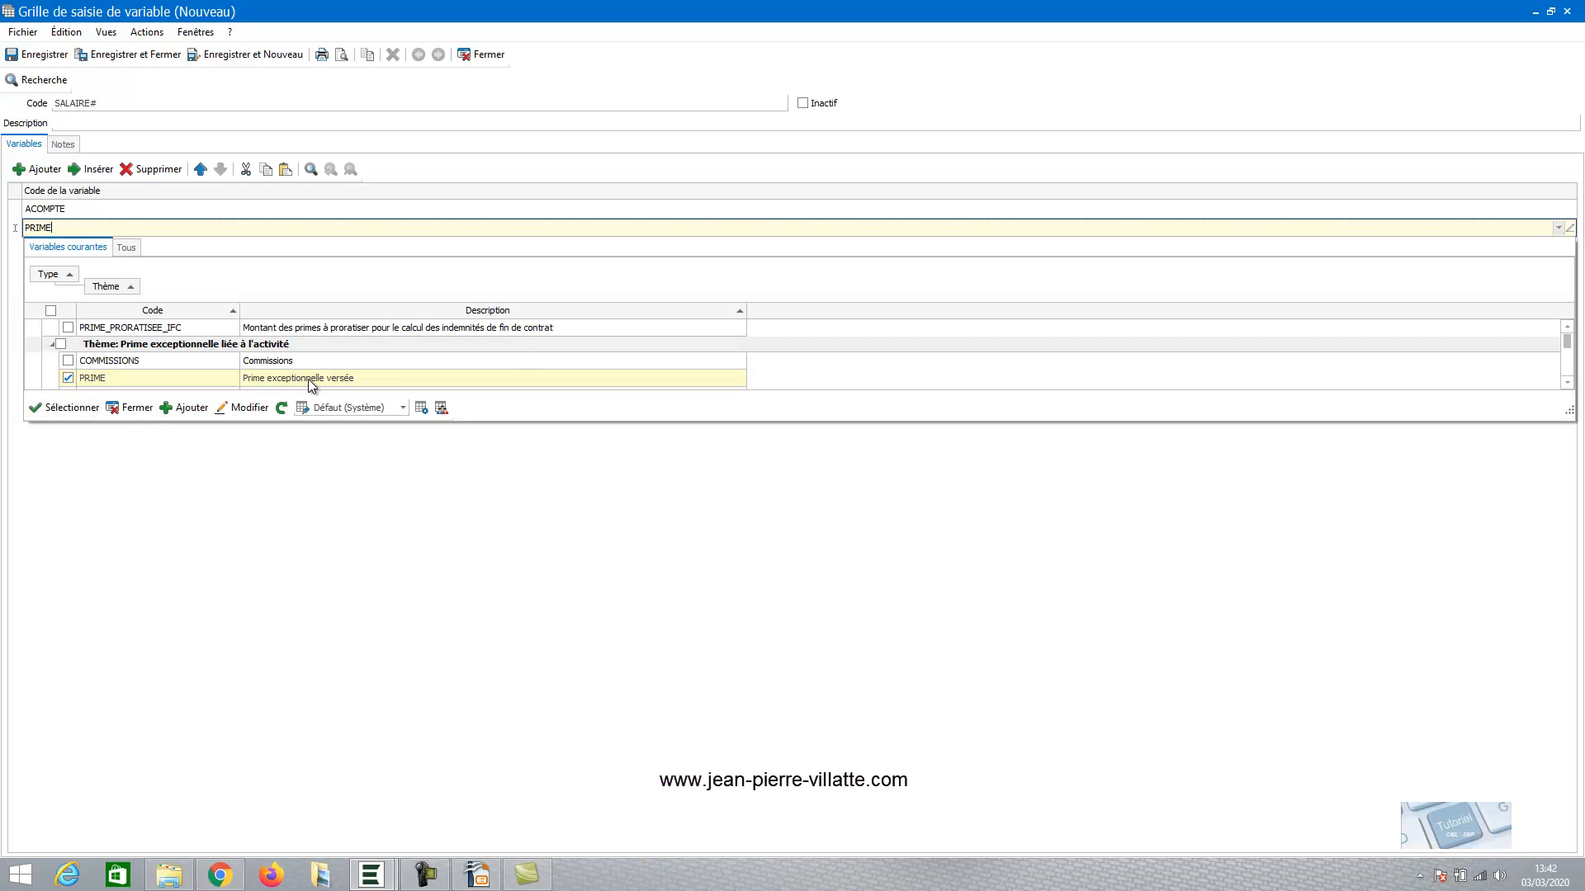
{"action": "left_click", "coordinate": [1568, 382]}
{"action": "left_click", "coordinate": [1570, 382]}
{"action": "left_click", "coordinate": [1570, 382]}
{"action": "left_click", "coordinate": [65, 407]}
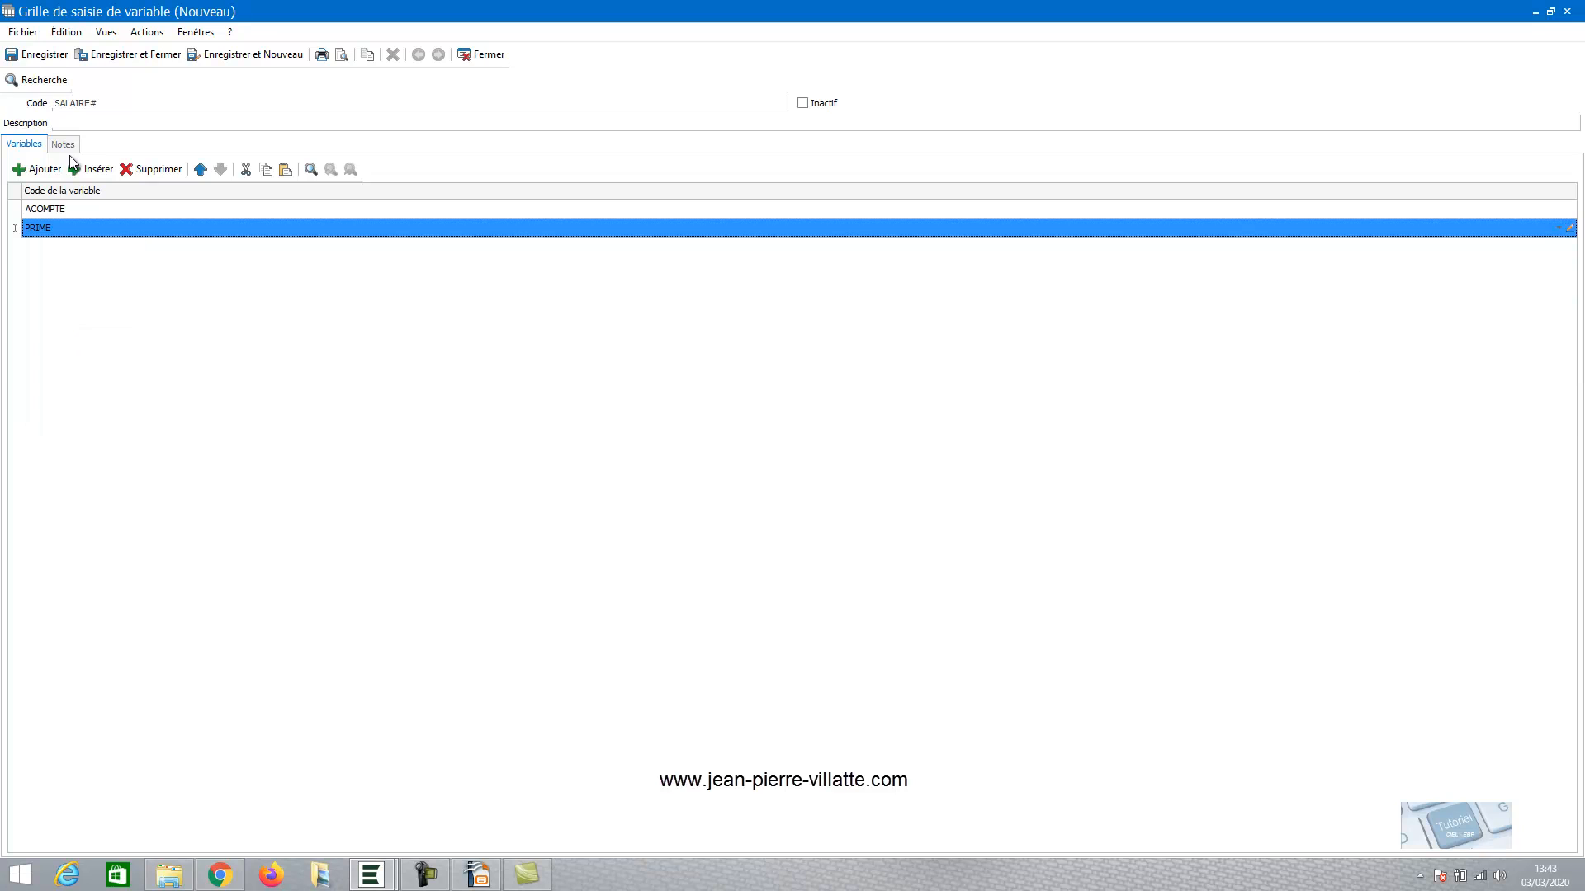
{"action": "left_click", "coordinate": [38, 169]}
{"action": "left_click", "coordinate": [145, 54]}
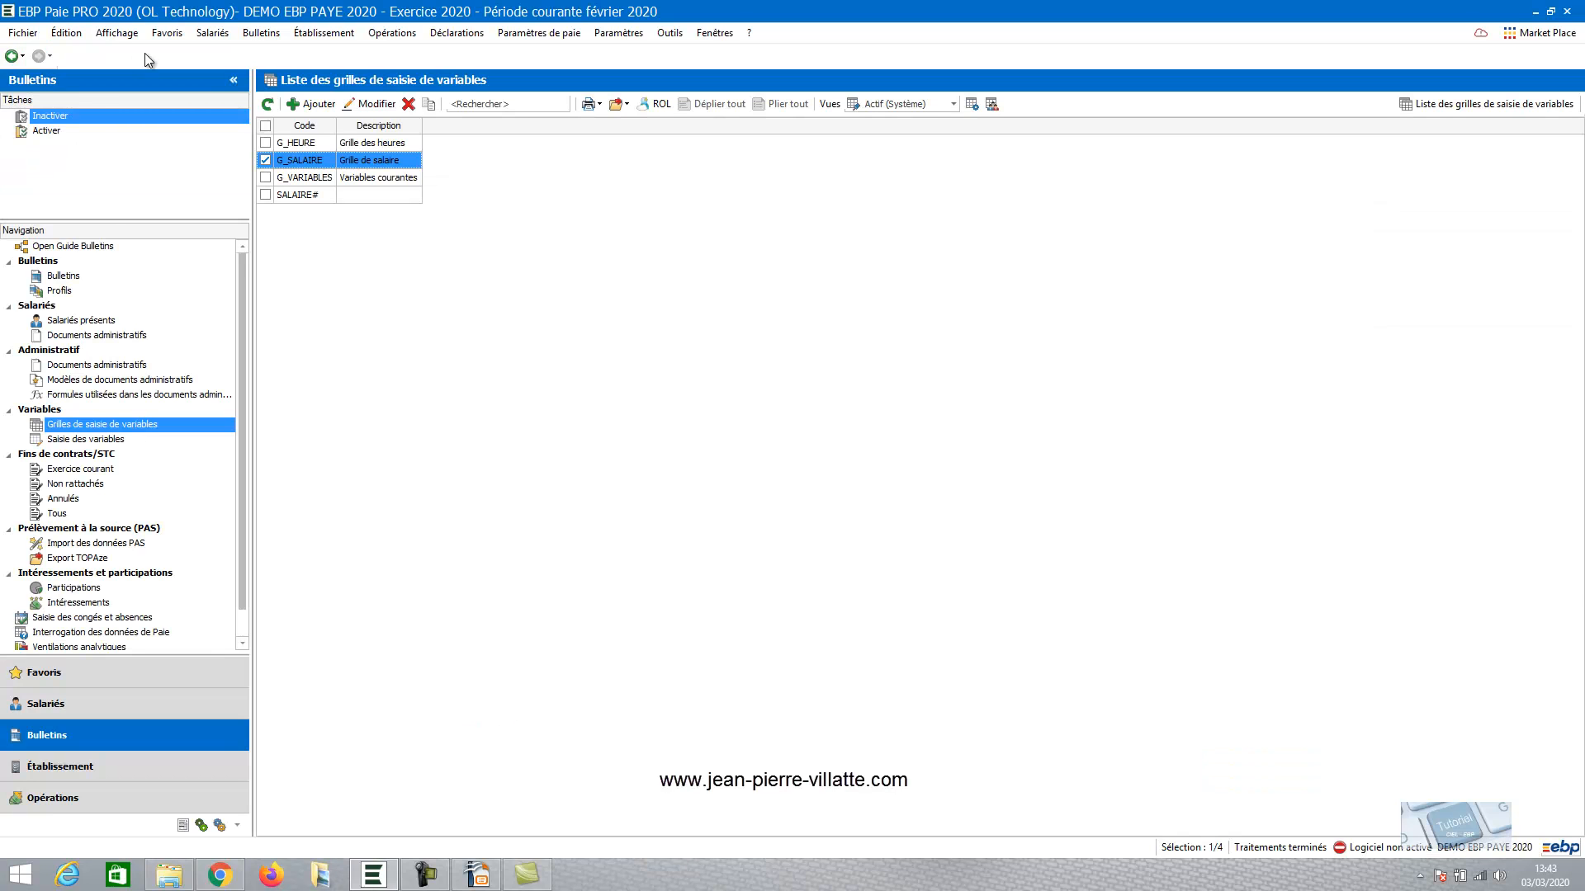
Step: Open the variables entry for the payslips and restrict it to the Administratif service and the SALAIRE# entry grid
{"action": "left_click", "coordinate": [79, 438]}
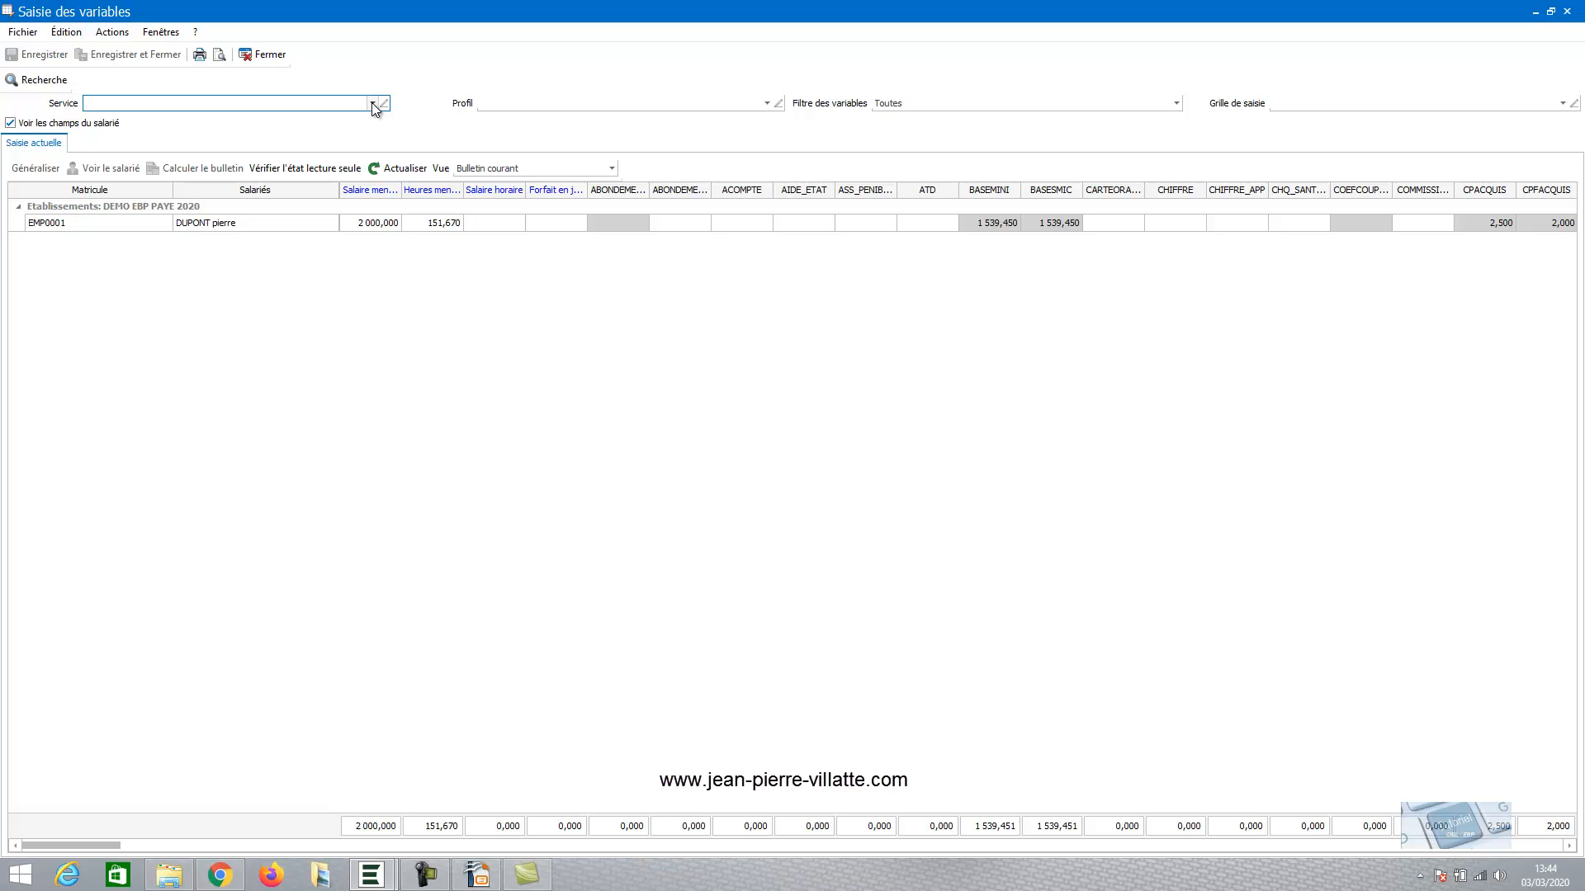
{"action": "left_click", "coordinate": [372, 104]}
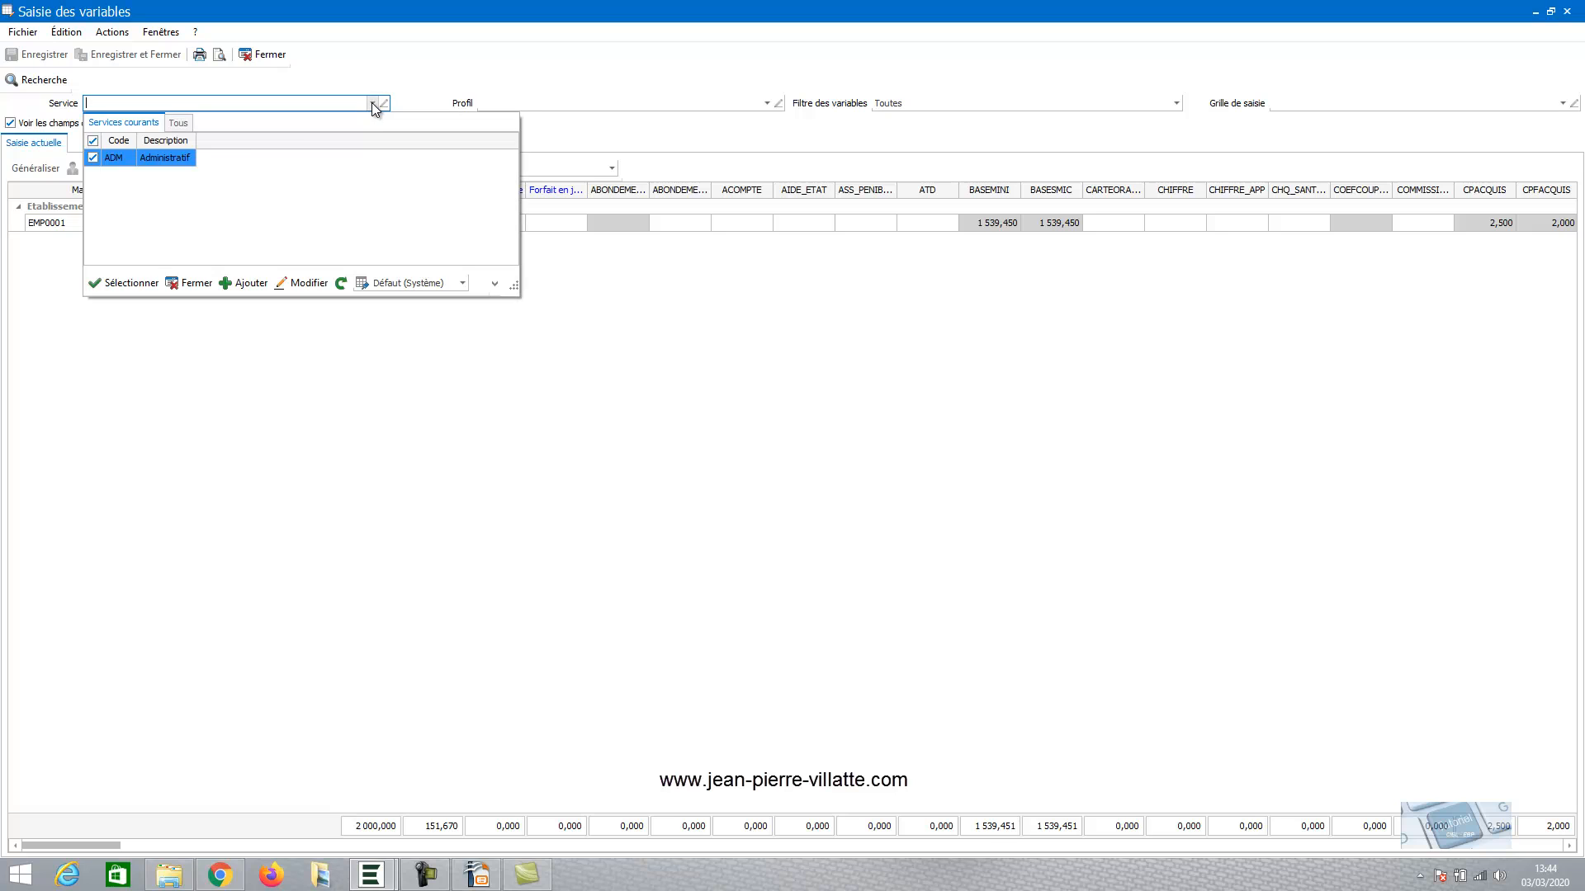
{"action": "left_click", "coordinate": [156, 156]}
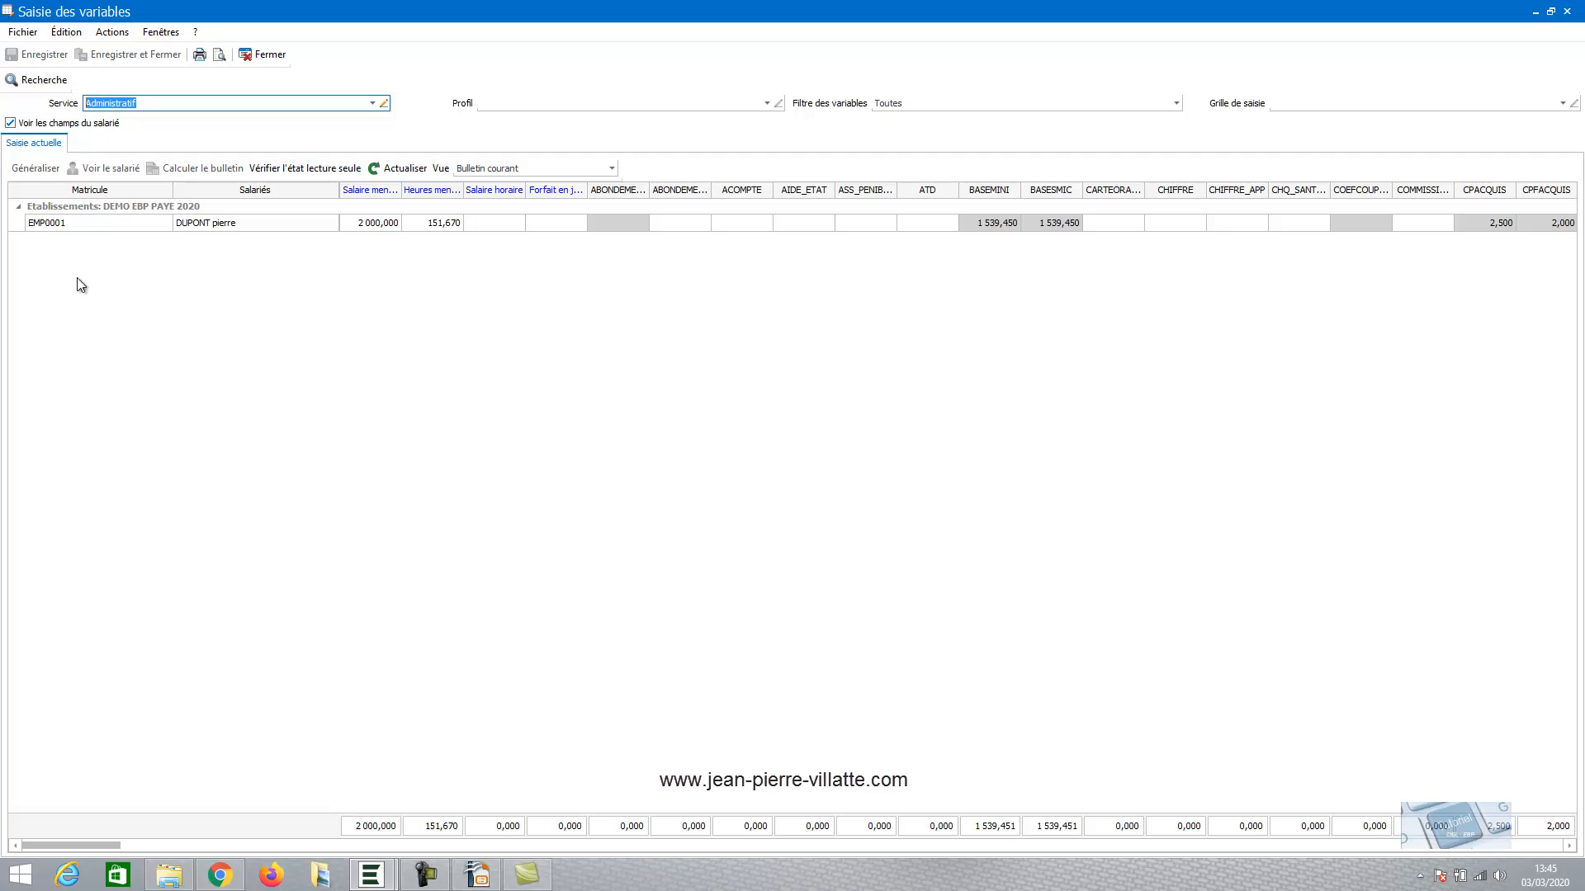
{"action": "left_click", "coordinate": [1562, 104]}
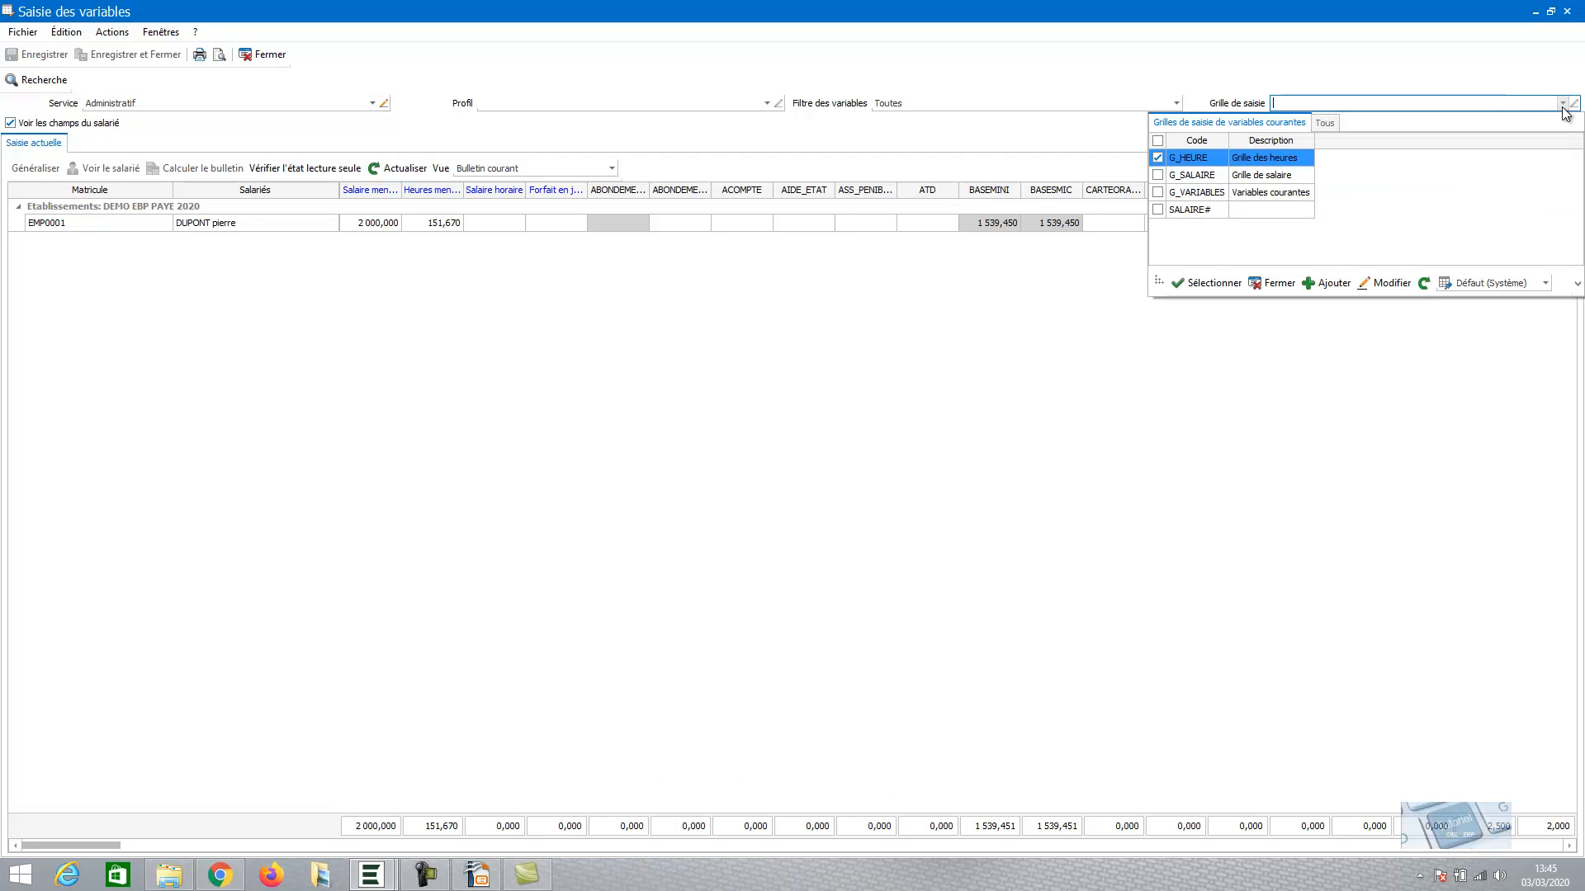
{"action": "left_click", "coordinate": [1192, 209]}
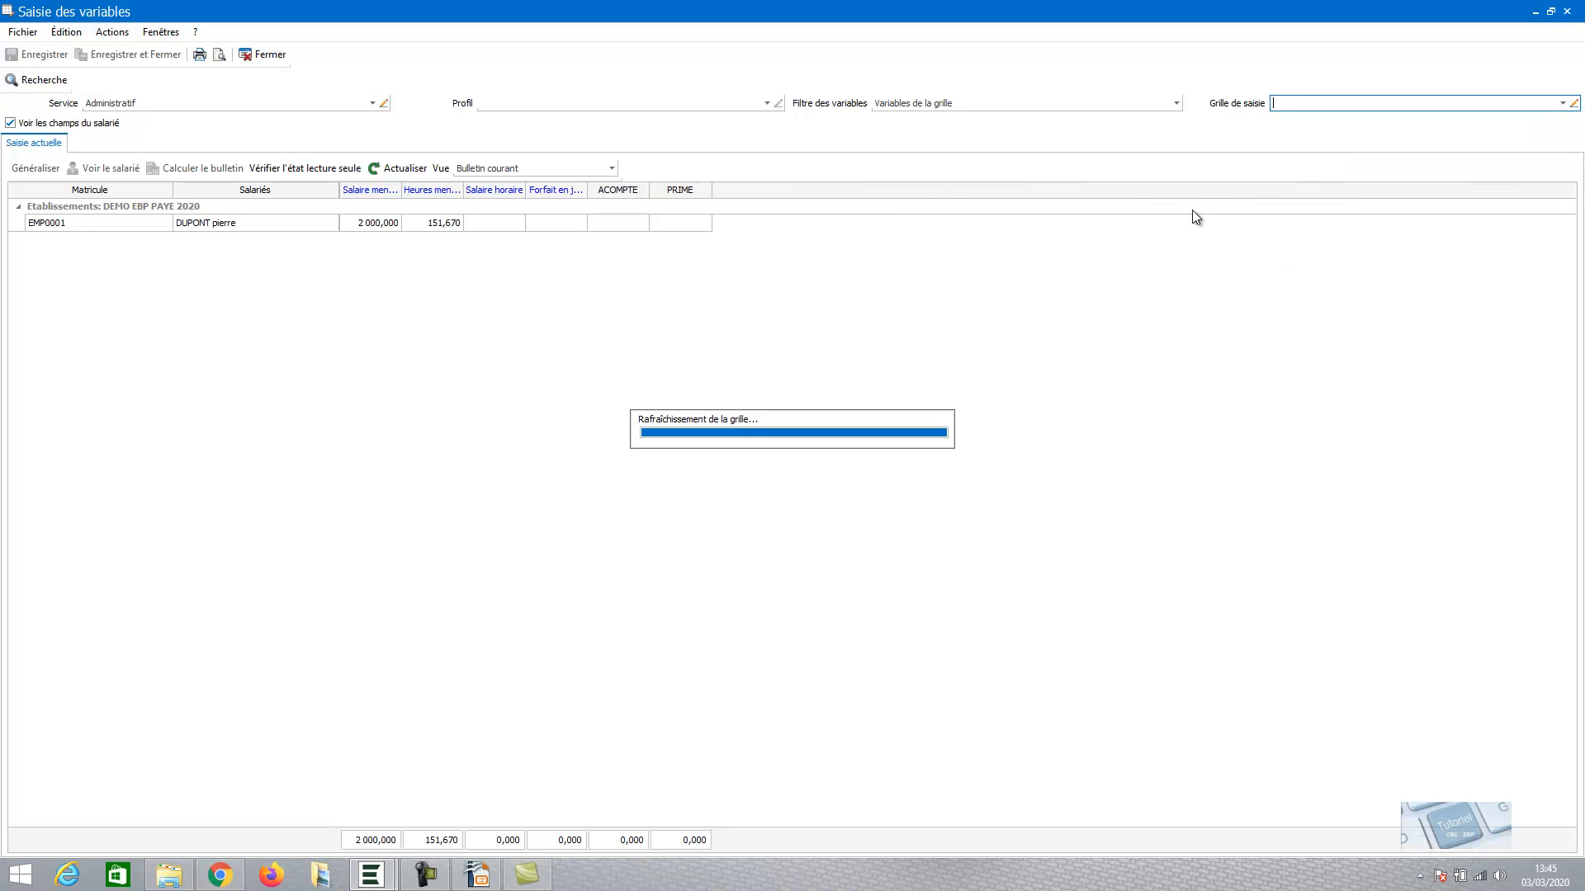
Step: Enter 150 for ACOMPTE and 100 for PRIME on the employee's line
{"action": "left_click", "coordinate": [615, 222]}
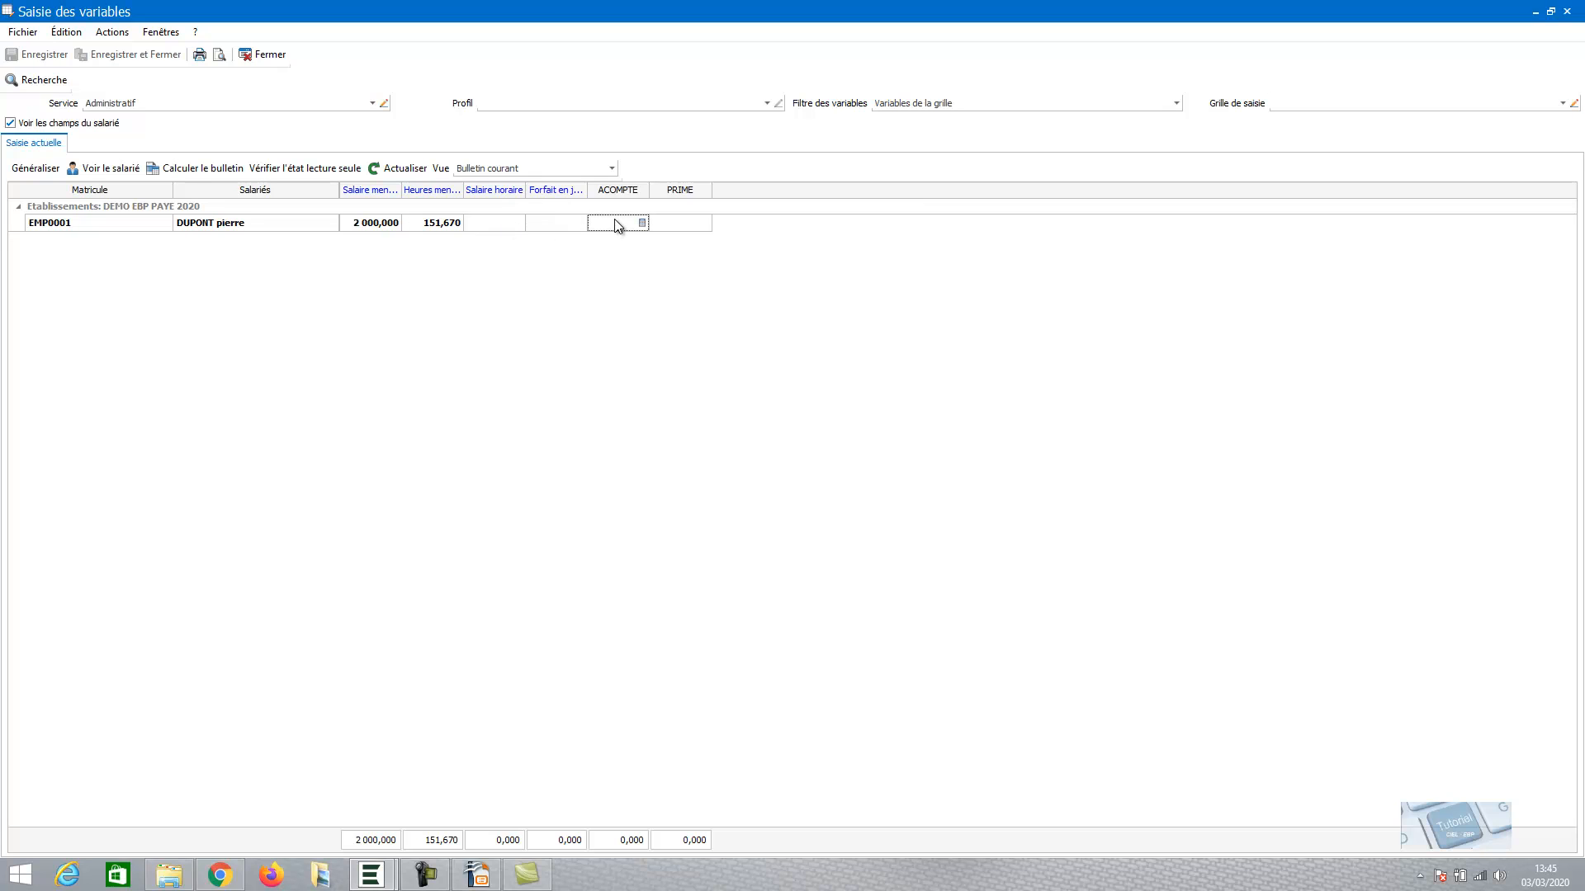
{"action": "left_click", "coordinate": [615, 223]}
{"action": "type", "text": "150"}
{"action": "key", "text": "Tab"}
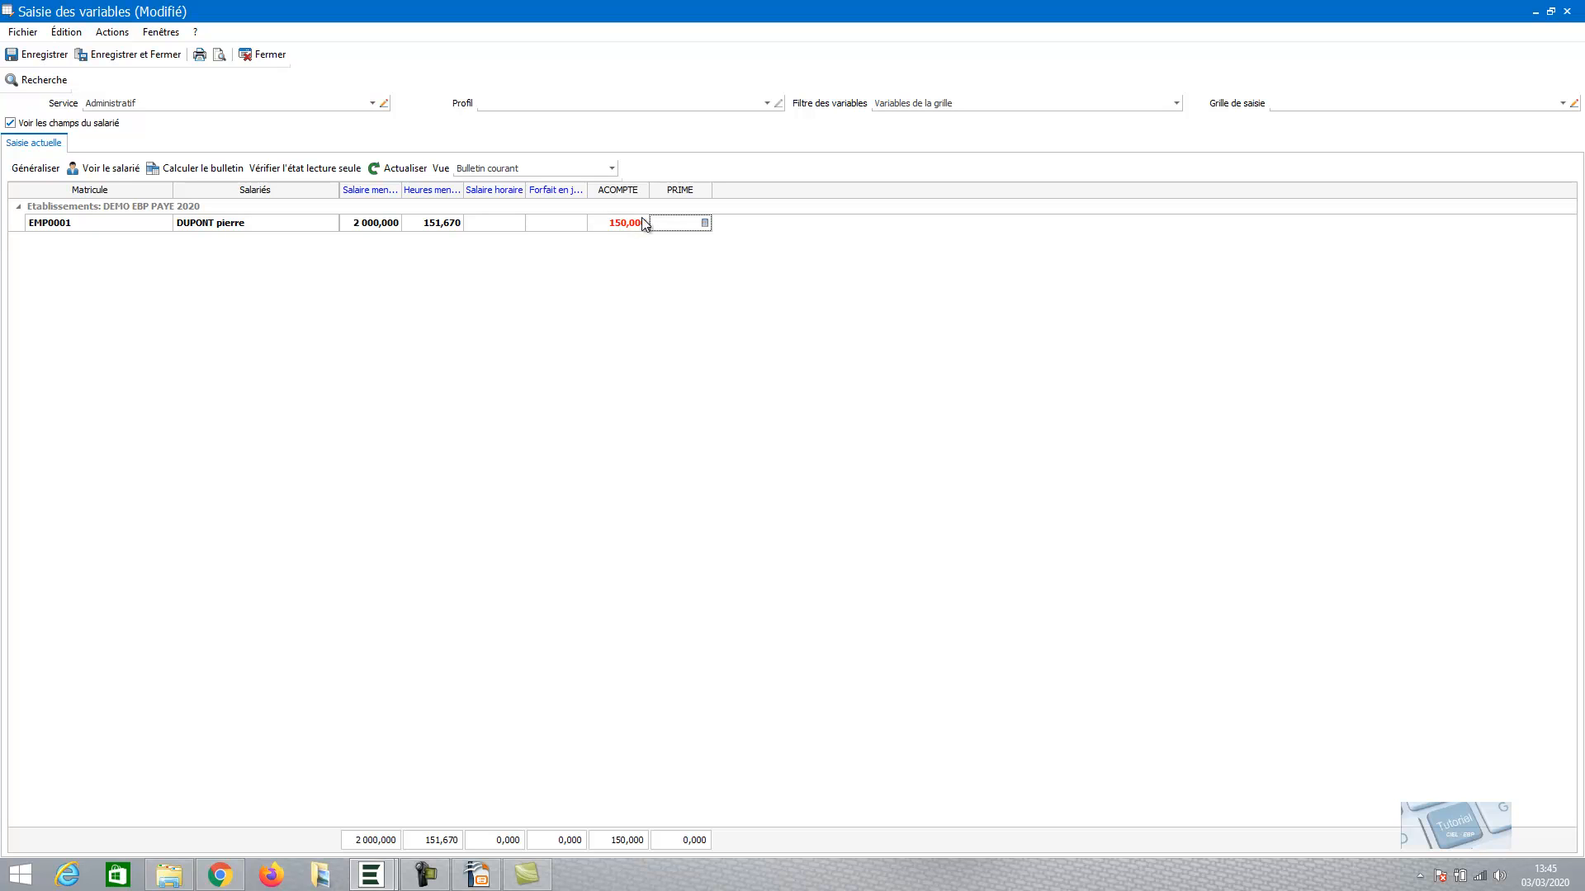
{"action": "left_click", "coordinate": [669, 225]}
{"action": "type", "text": "100"}
{"action": "key", "text": "Return"}
Step: Calculate the employee's payslip from the entered variables and close the variables entry
{"action": "left_click", "coordinate": [206, 168]}
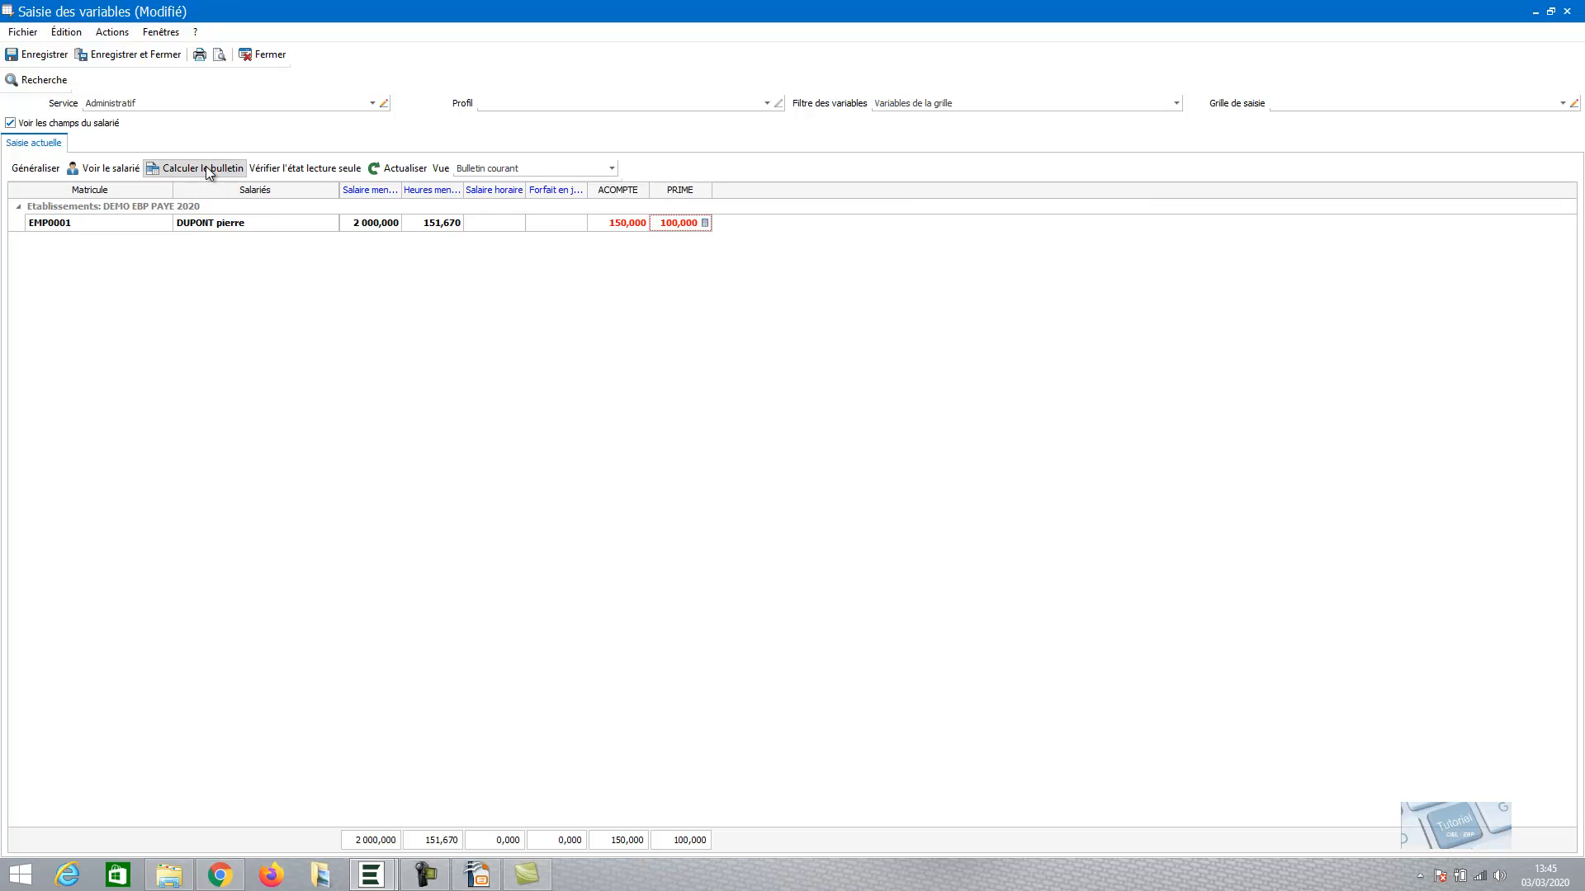
{"action": "left_click", "coordinate": [727, 463]}
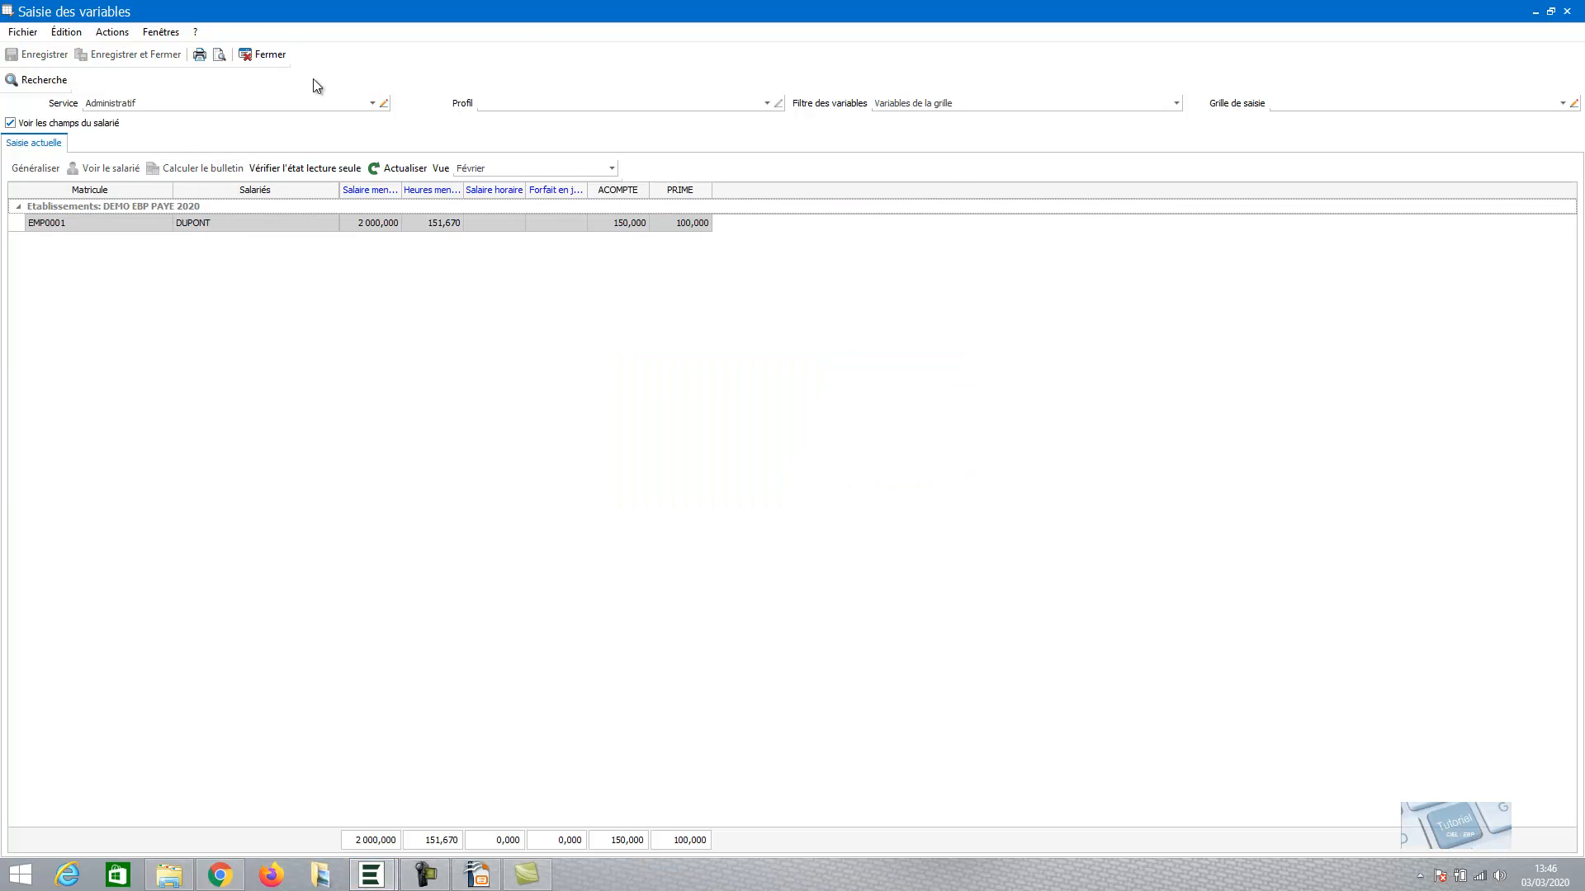
{"action": "left_click", "coordinate": [264, 54]}
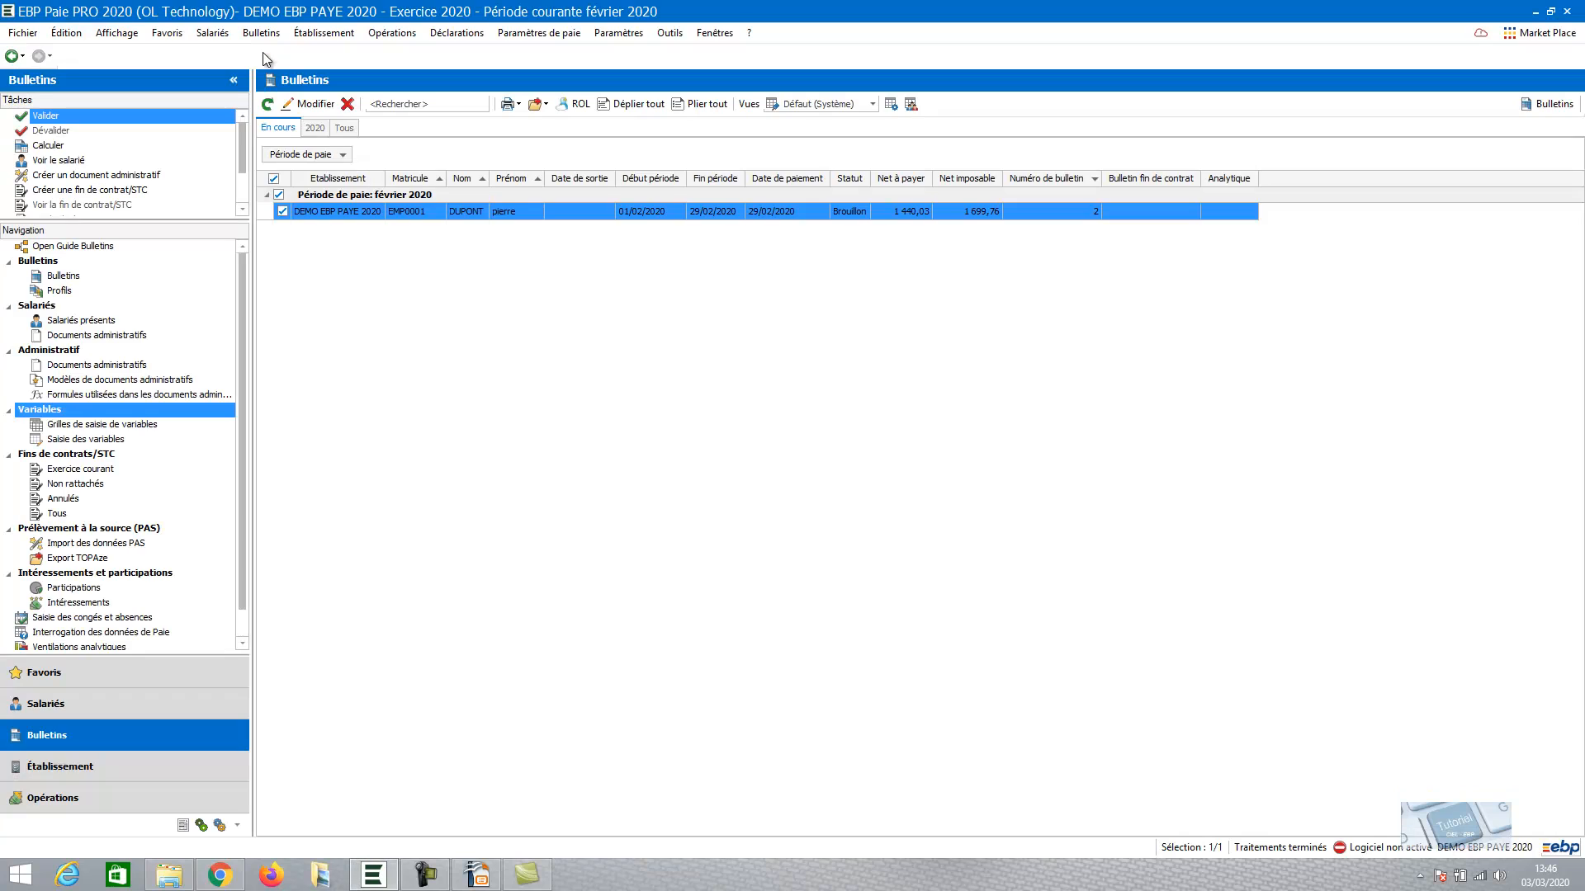
Step: Open the employee's February 2020 payslip and examine its lines for the exceptional bonus and the advance
{"action": "double_click", "coordinate": [401, 211]}
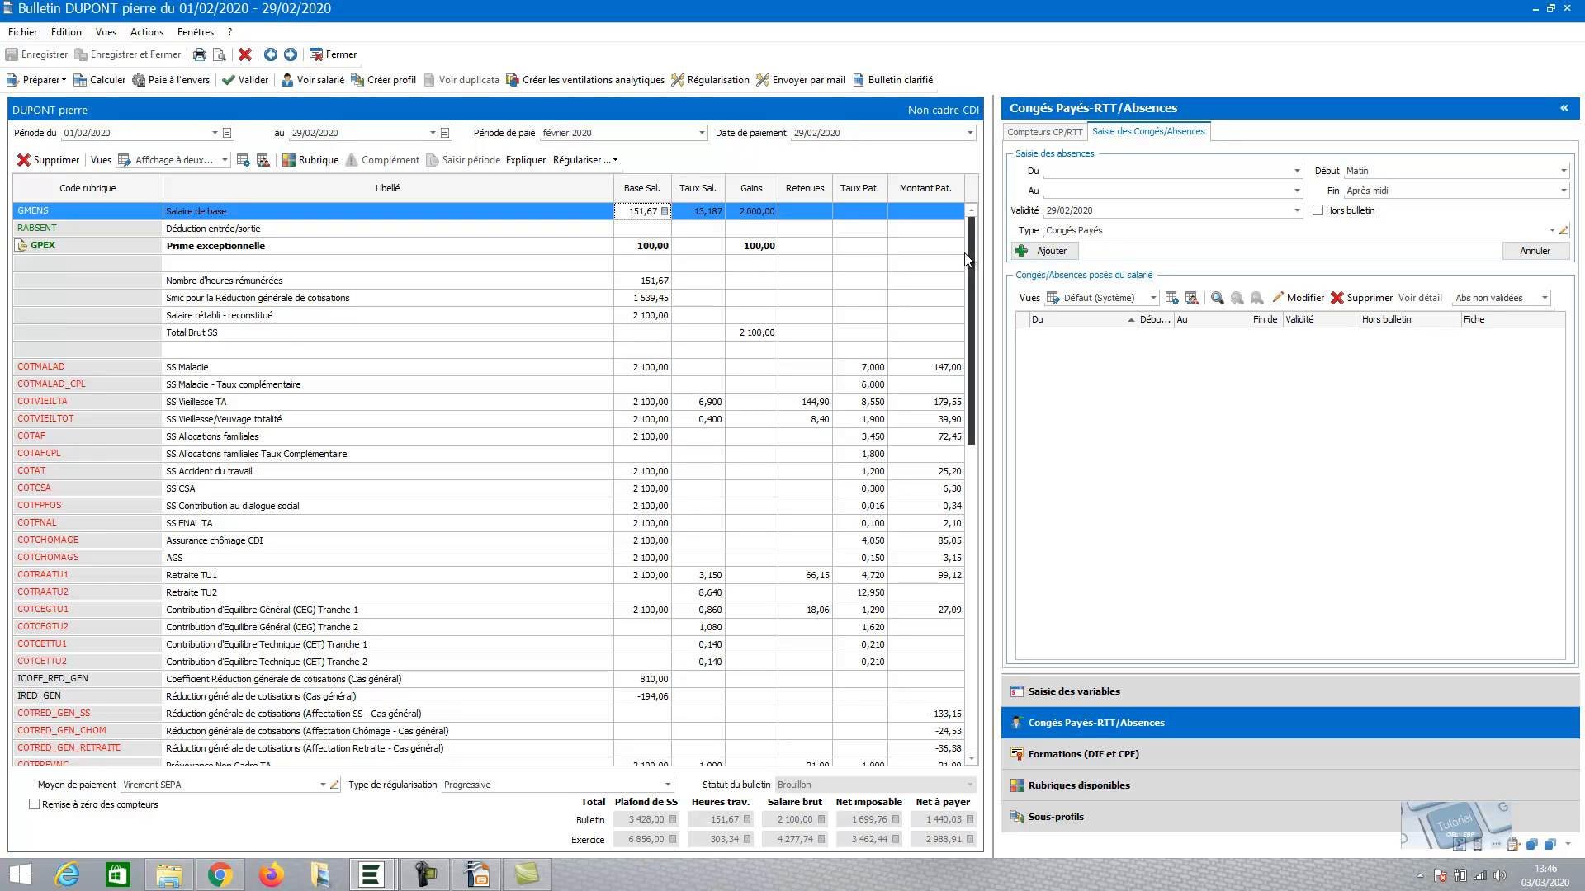
{"action": "left_click_drag", "start_coordinate": [972, 256], "coordinate": [973, 545]}
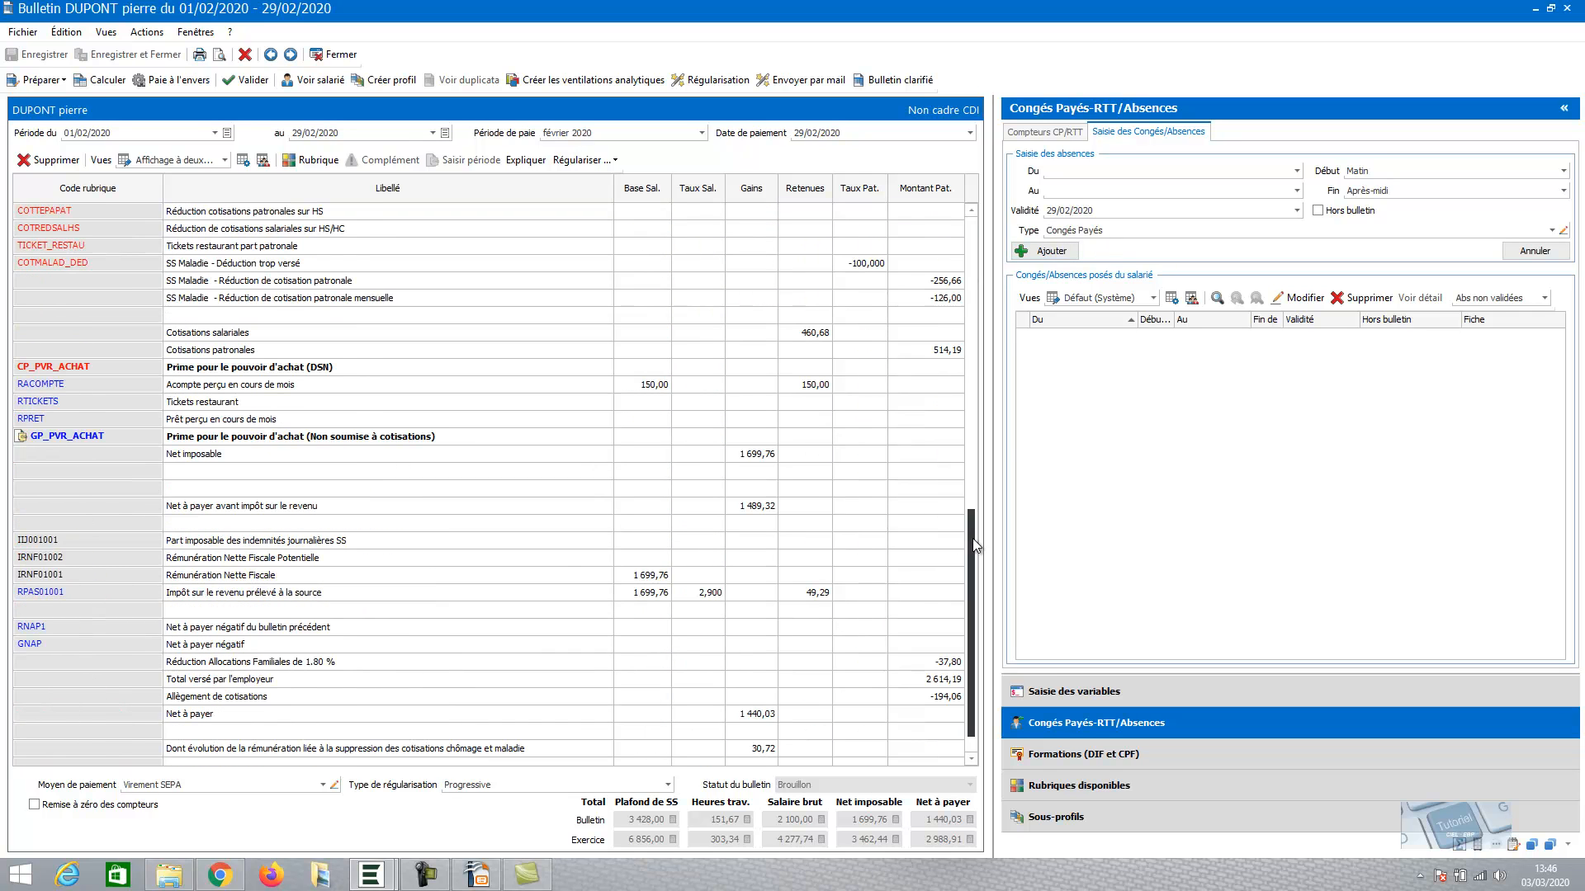